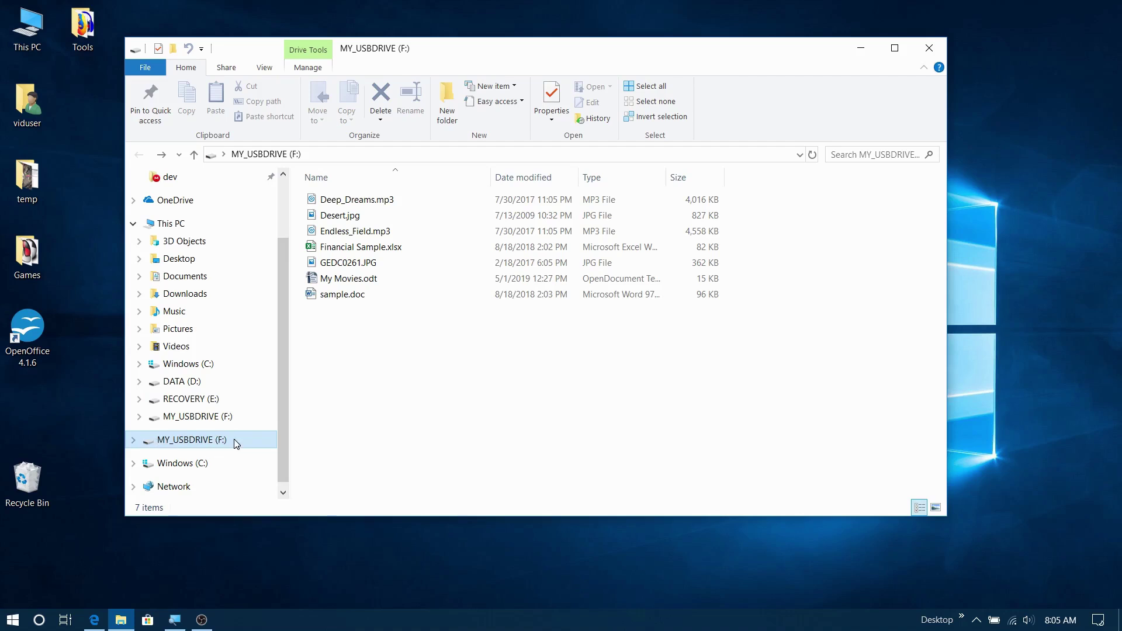
Step: Open the Format dialog for MY_USBDRIVE (F:) from This PC, with the file window minimized and the dialog centred on the desktop
scroll(234, 380, up, 1)
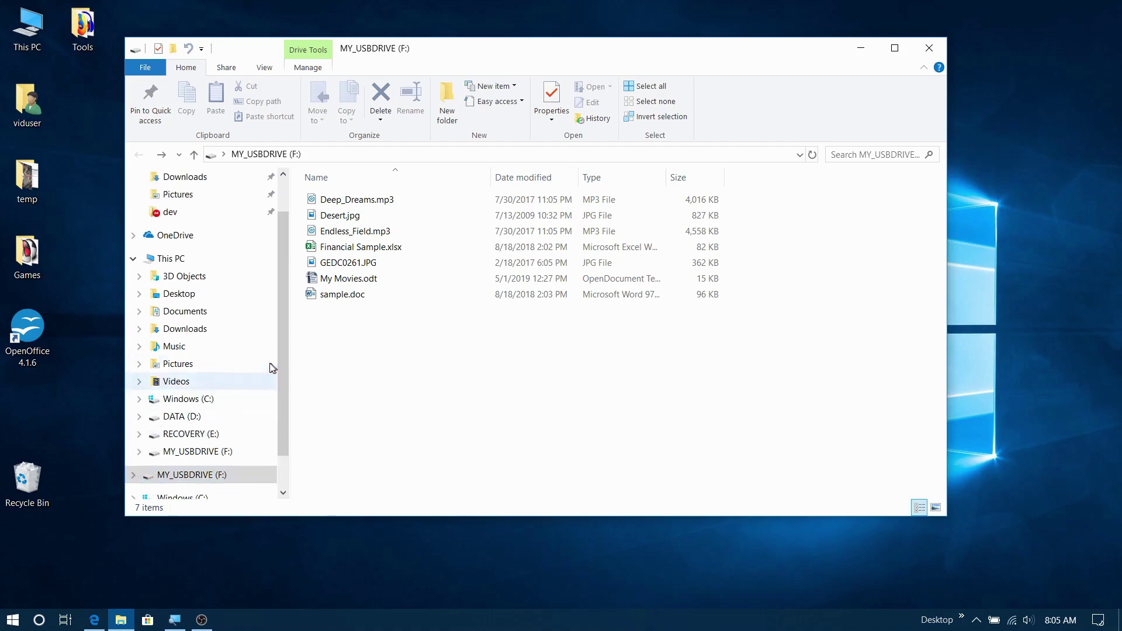
click(163, 259)
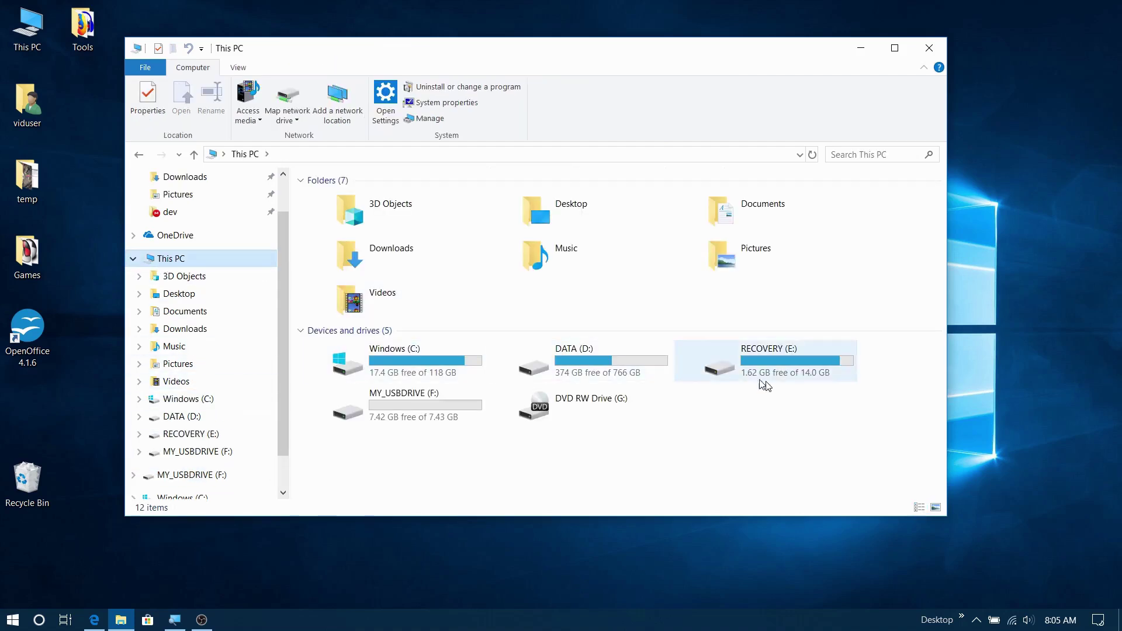
click(409, 406)
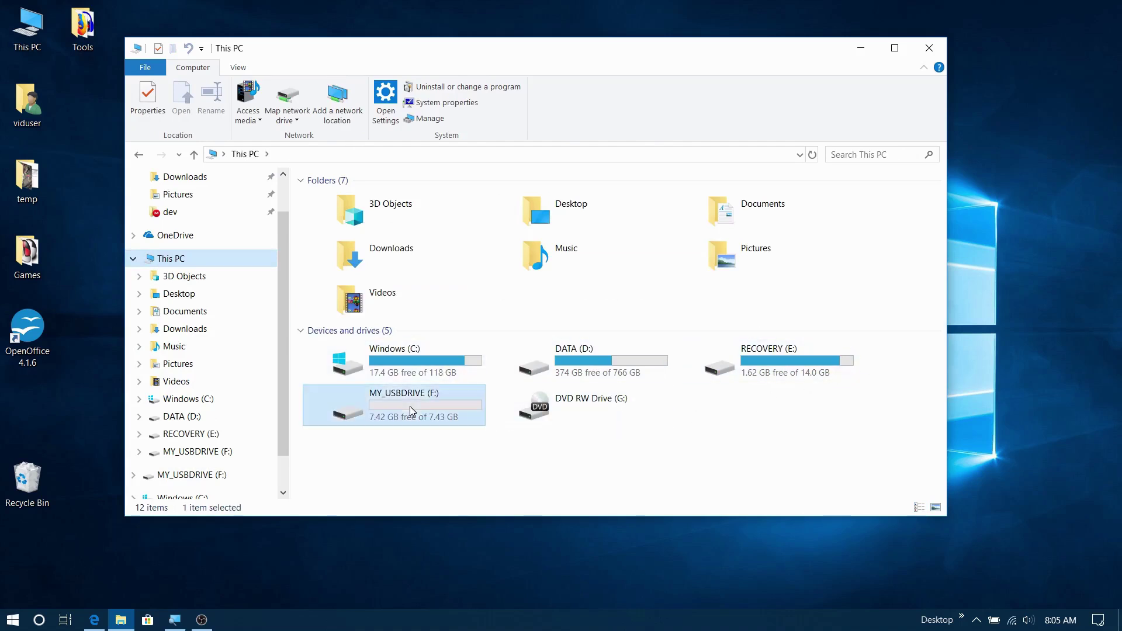
right_click(361, 401)
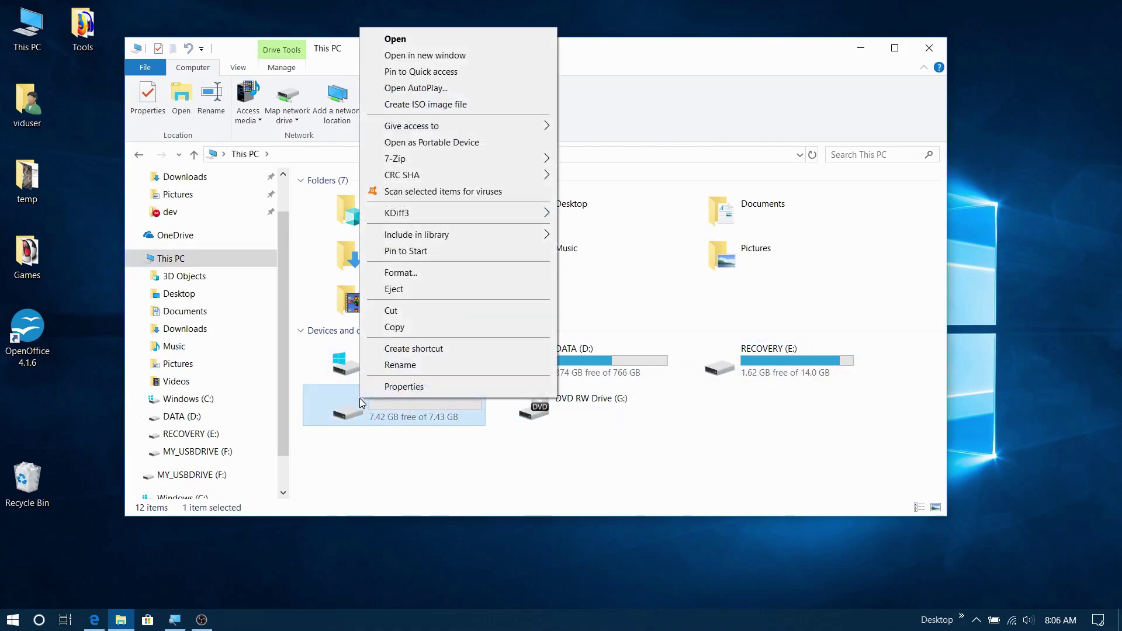
click(435, 277)
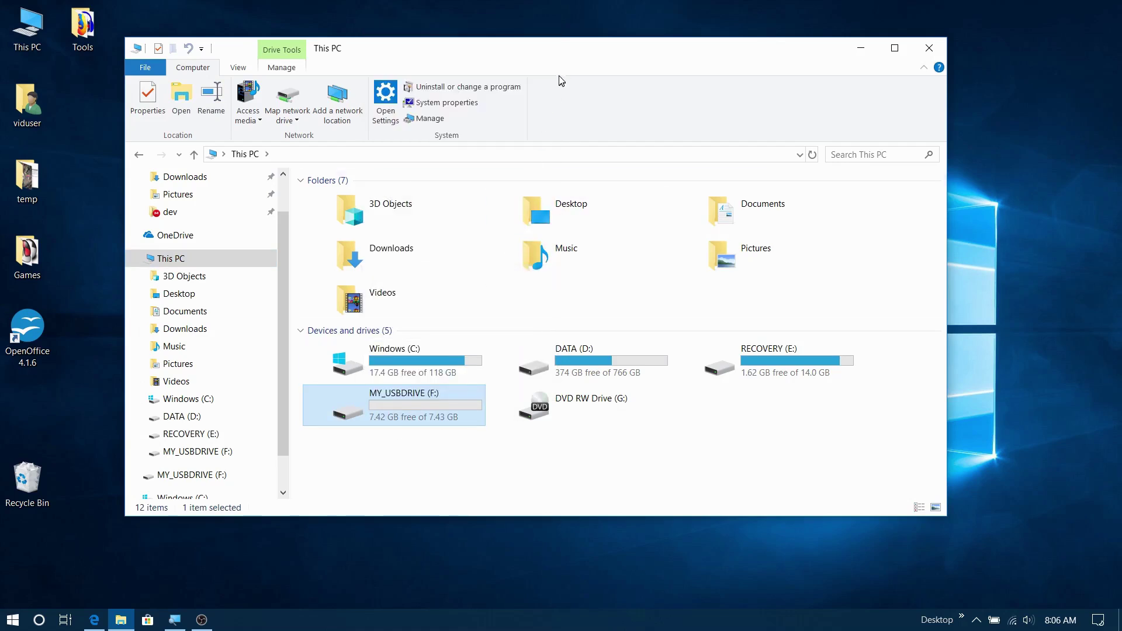
click(860, 49)
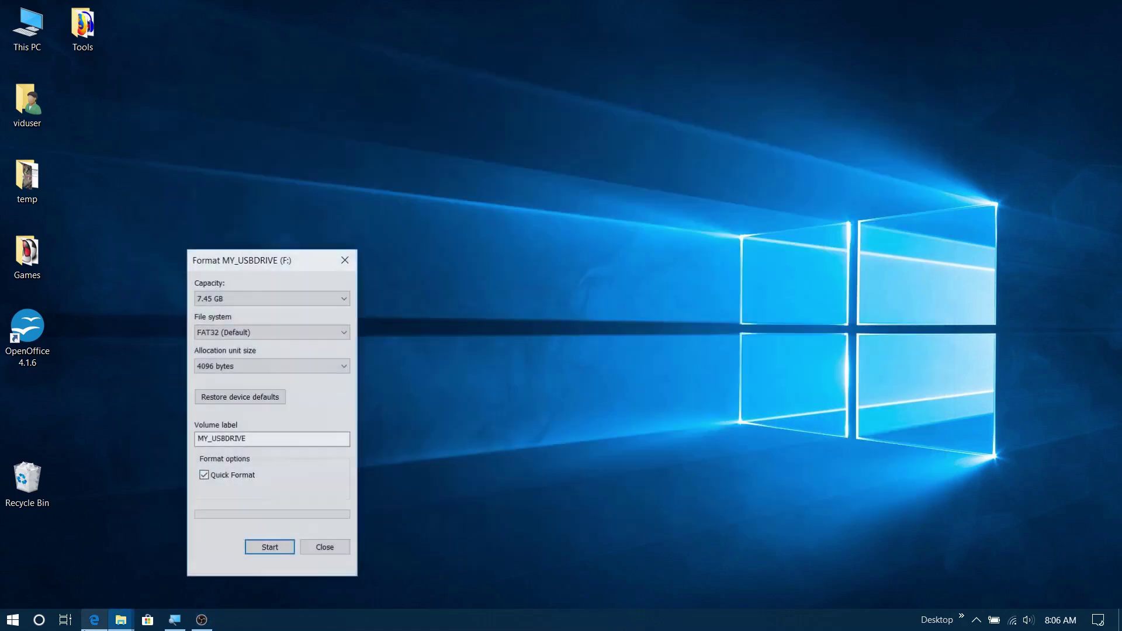
drag(240, 261, 491, 142)
Step: Examine the available capacity, file system and allocation unit size choices for formatting the USB drive
click(594, 183)
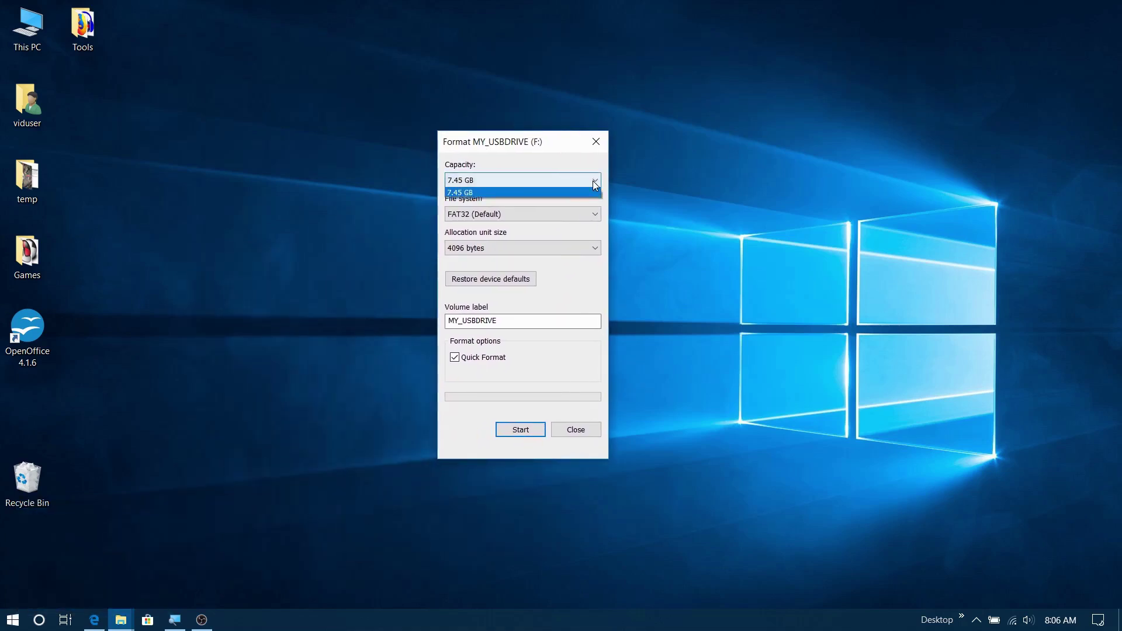
click(477, 180)
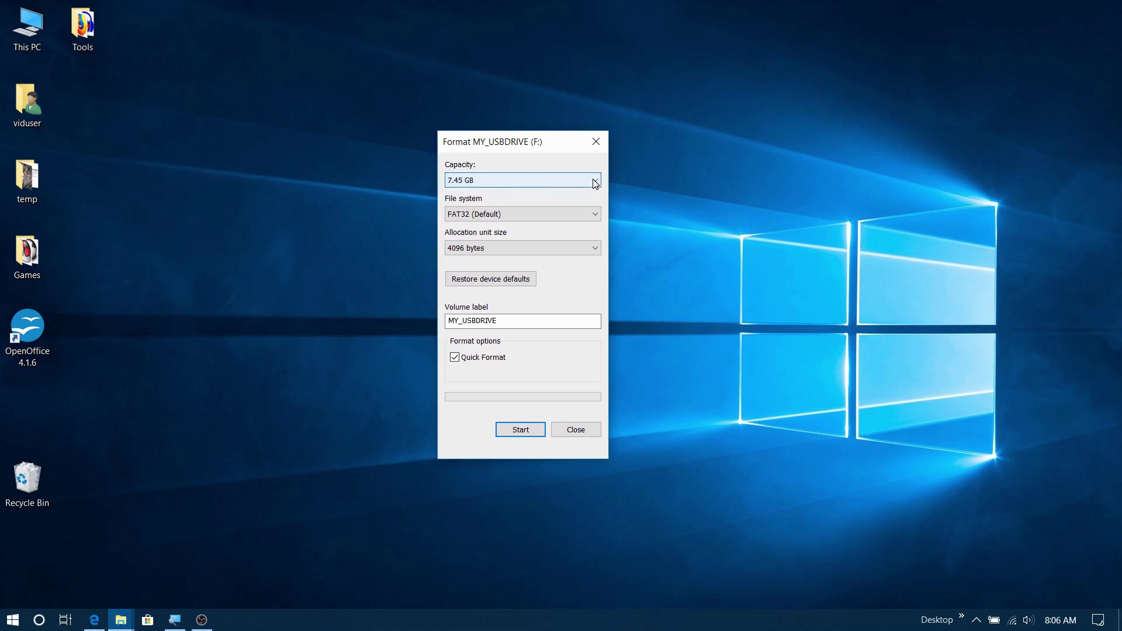
click(595, 216)
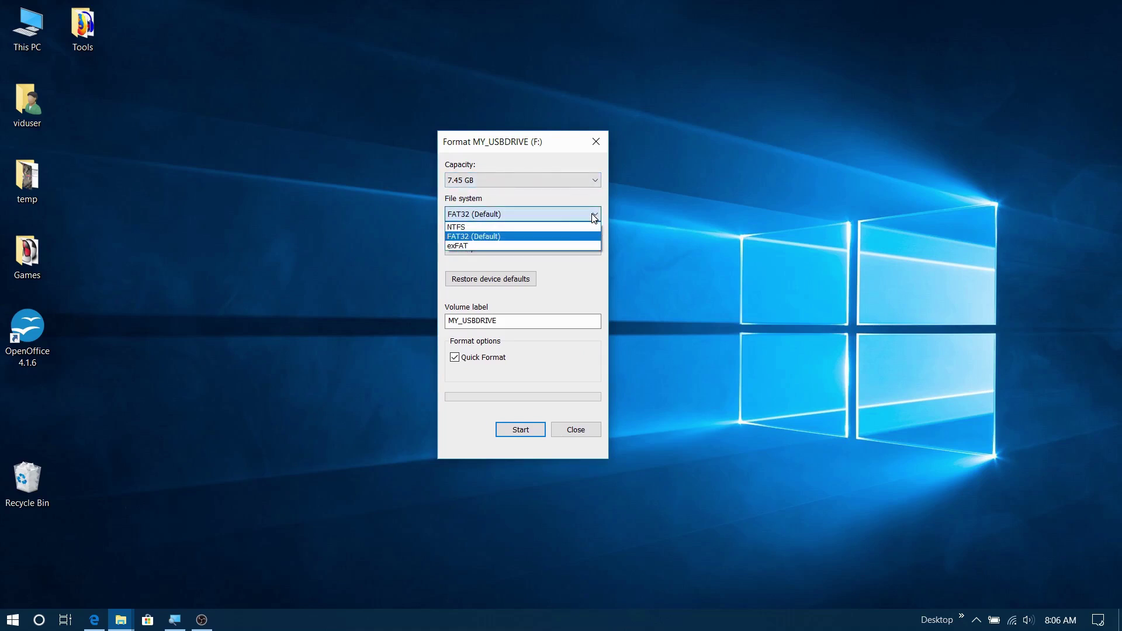
click(475, 236)
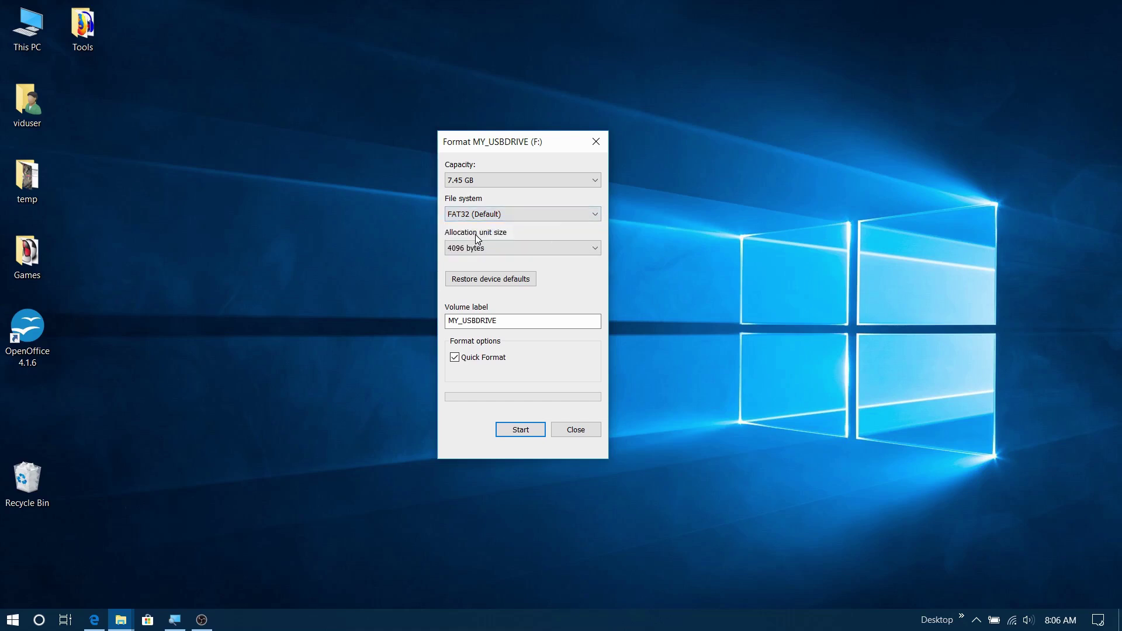
click(594, 218)
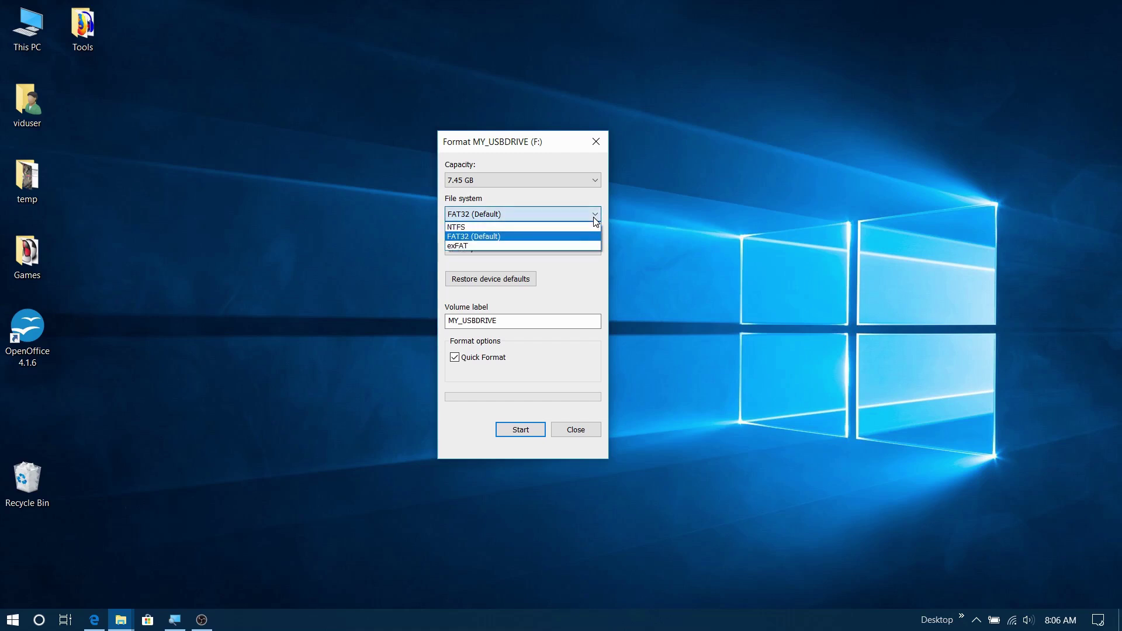
click(594, 216)
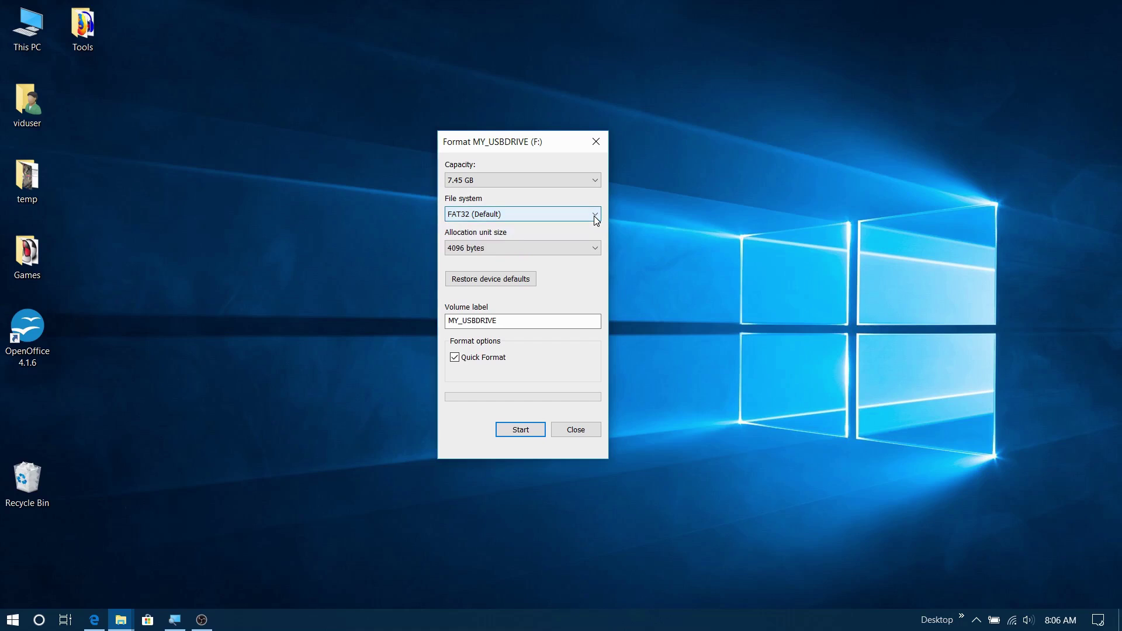
click(595, 219)
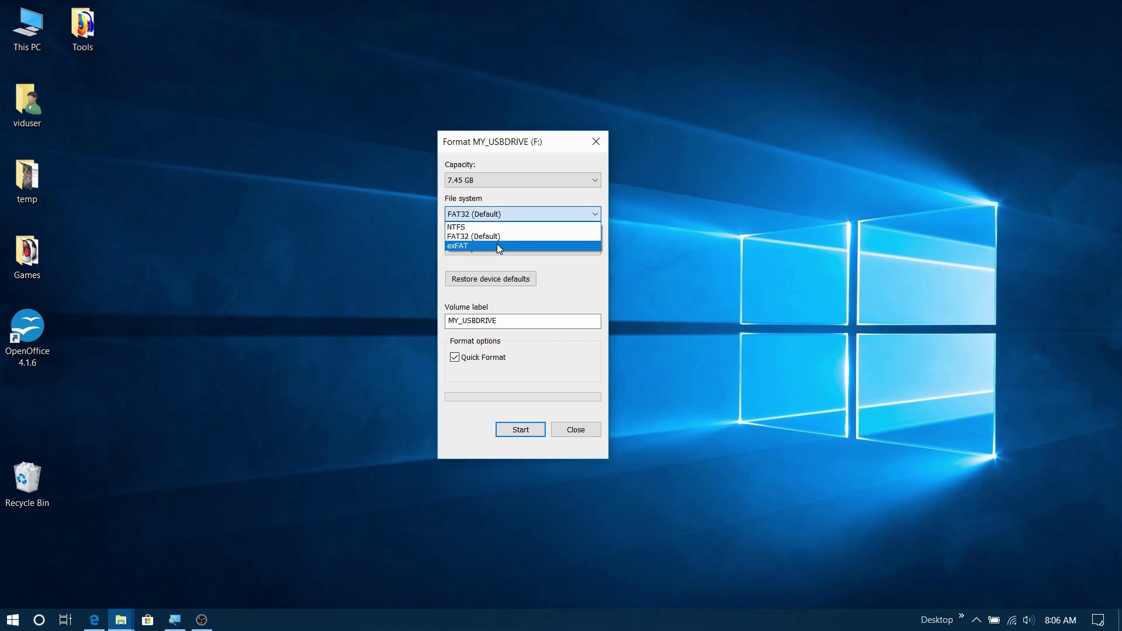
click(583, 216)
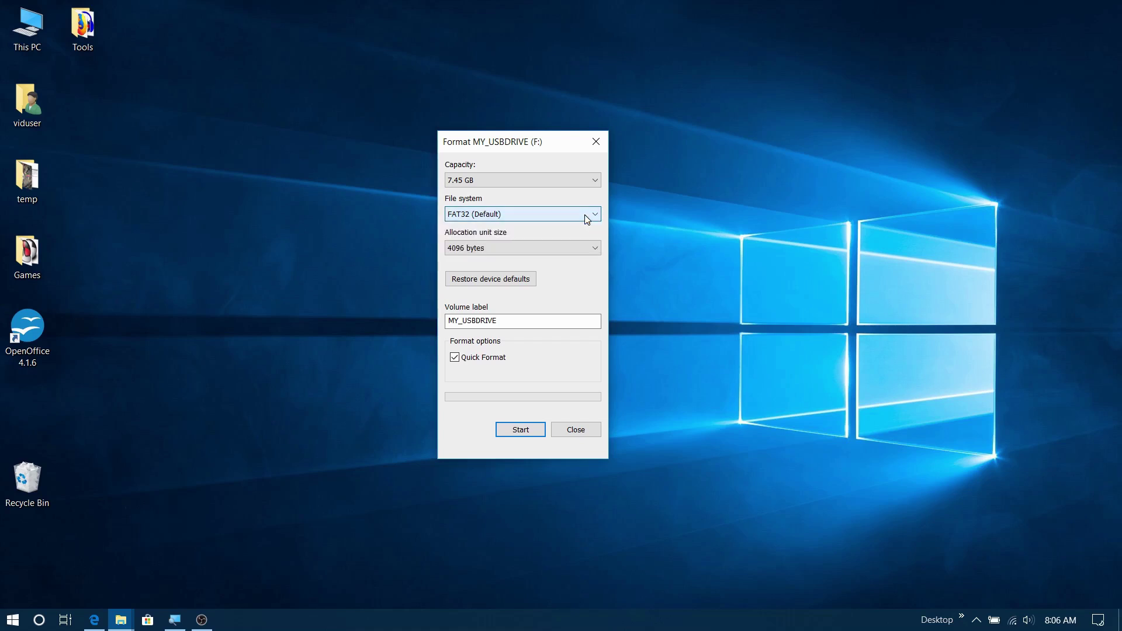
click(592, 250)
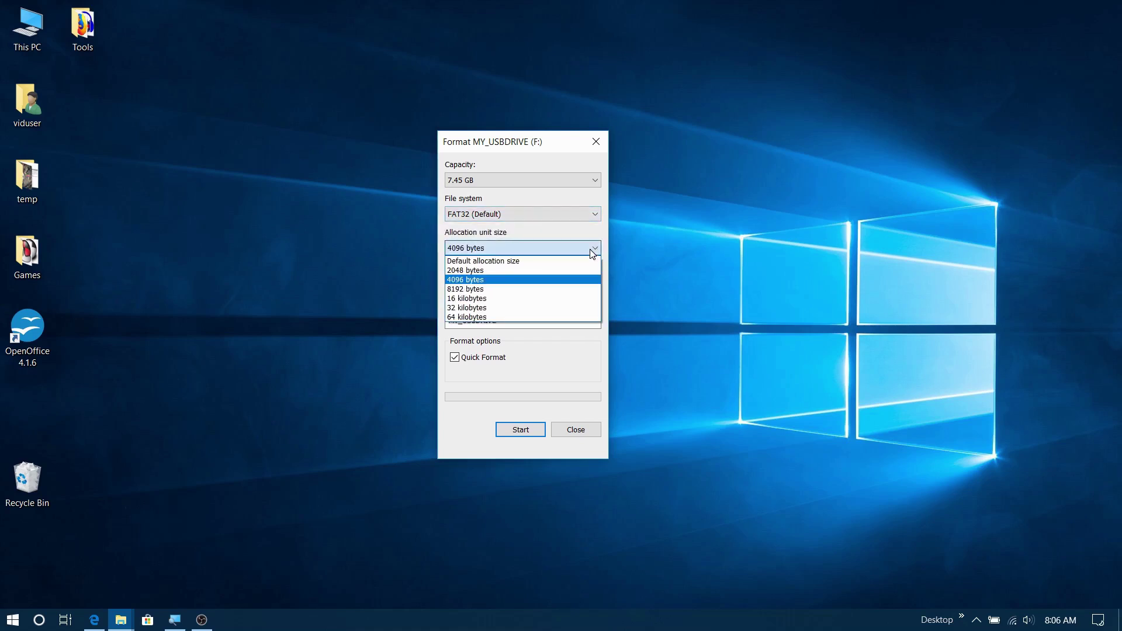
click(591, 249)
Step: Try clearing the volume label and restoring it, and switch Quick Format off and on again
click(507, 319)
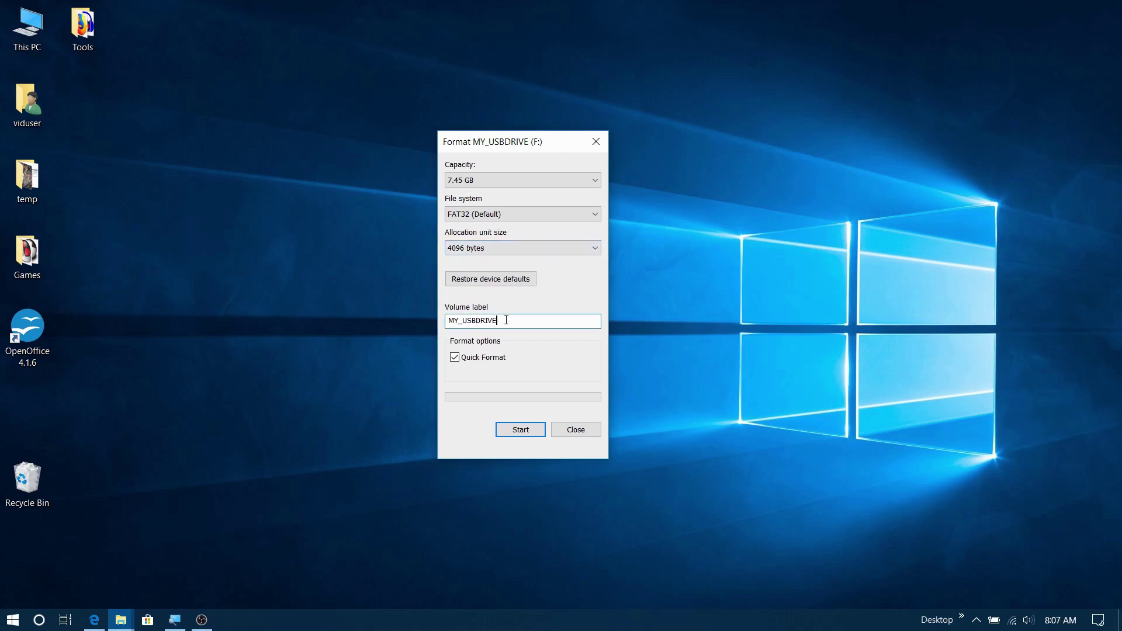
double_click(507, 319)
key(BackSpace)
key(ctrl+z)
click(461, 361)
click(456, 359)
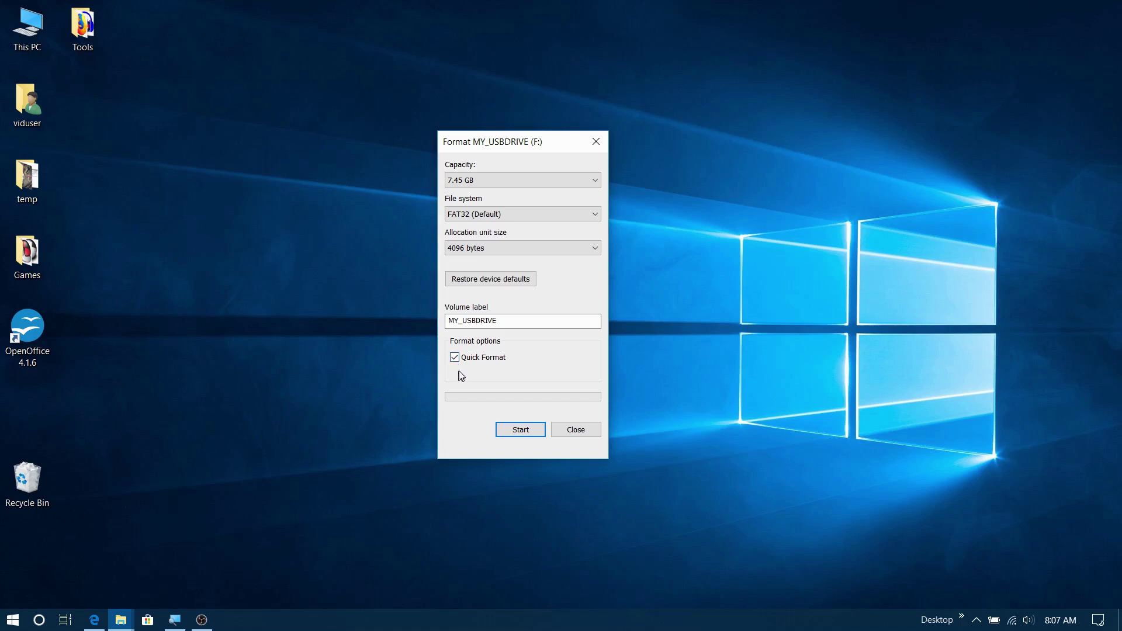
Step: Run the FAT32 quick format on MY_USBDRIVE (F:), accepting the erasure of all data and dismissing the completion notice
click(516, 431)
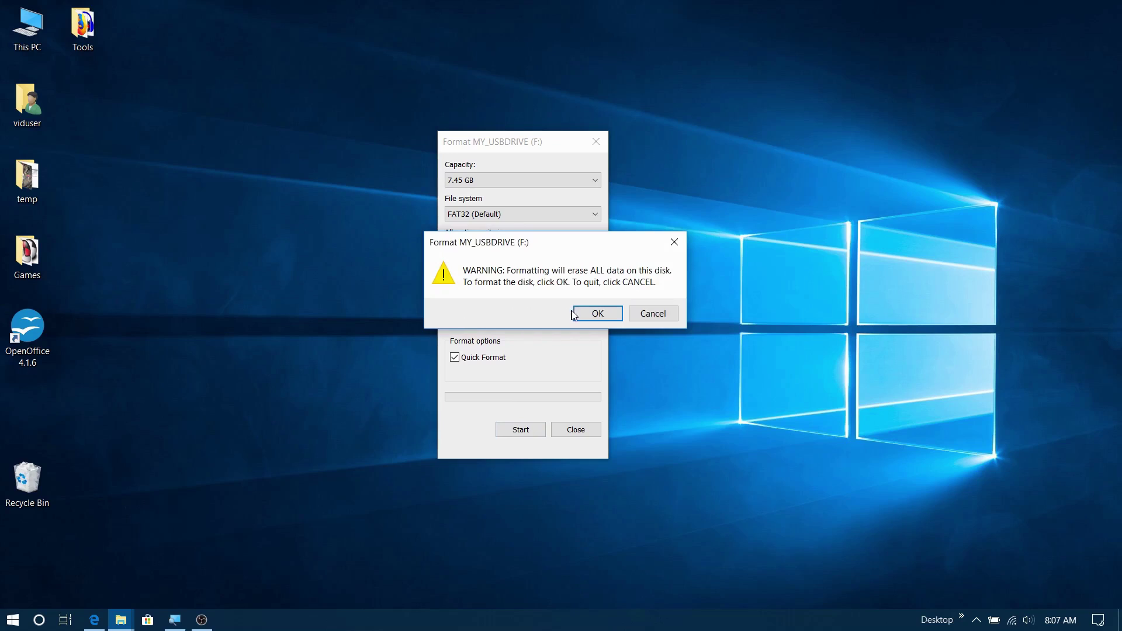
click(597, 313)
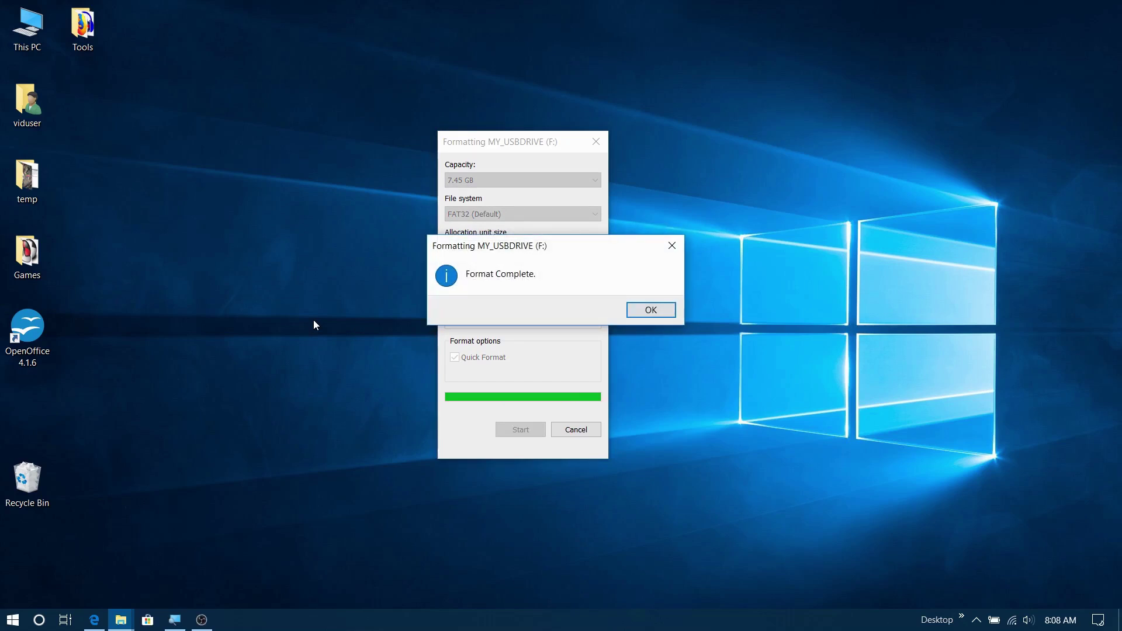
click(656, 309)
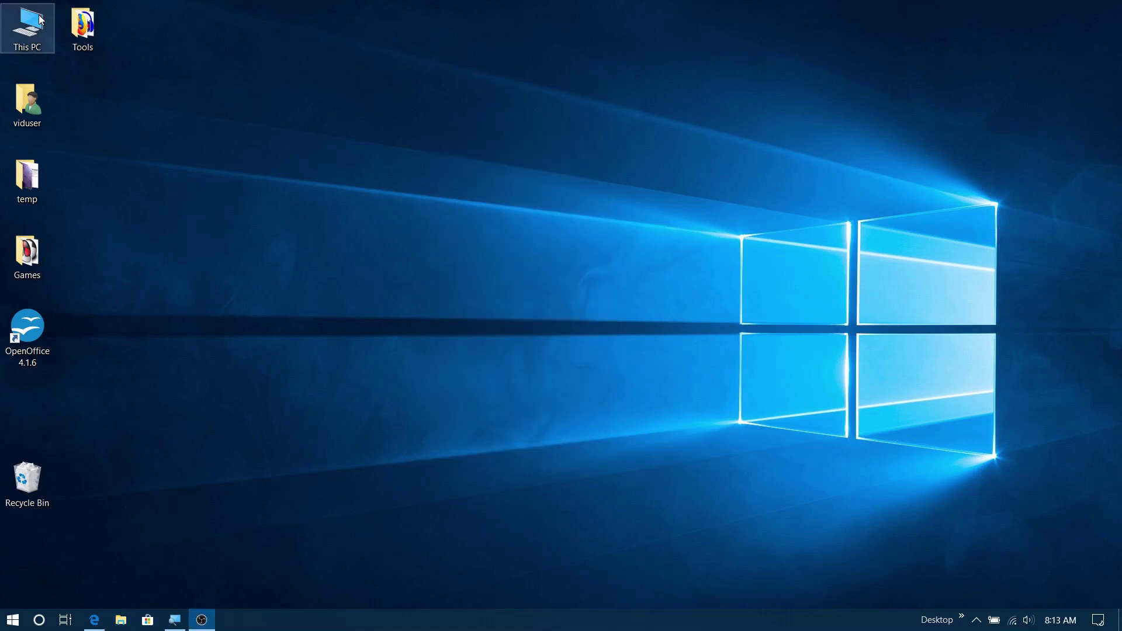
Step: Open the freshly formatted MY_USBDRIVE (F:) from This PC to check its contents
double_click(27, 35)
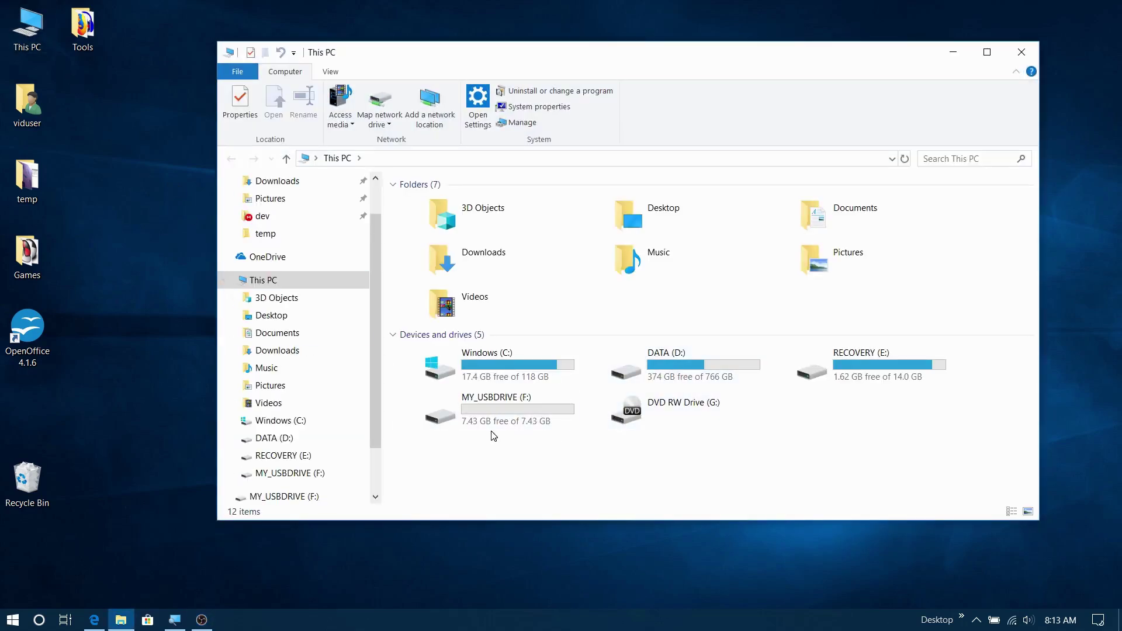
click(506, 431)
double_click(494, 412)
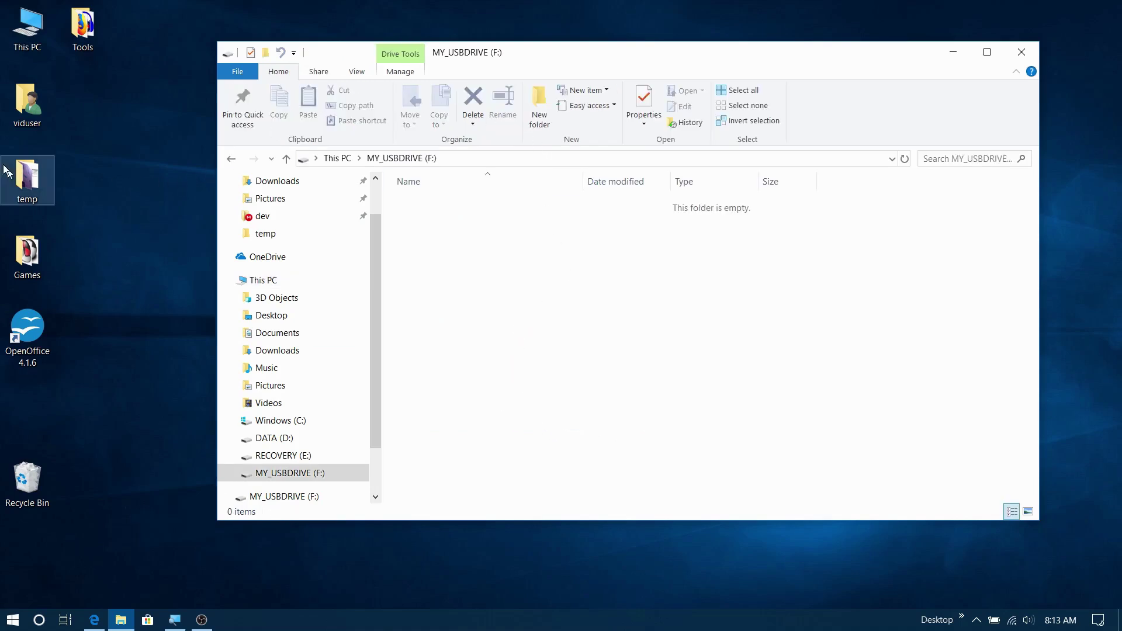
Step: Open the temp folder from the desktop and select all of its files, keeping the MY_USBDRIVE (F:) window partly uncovered
click(40, 181)
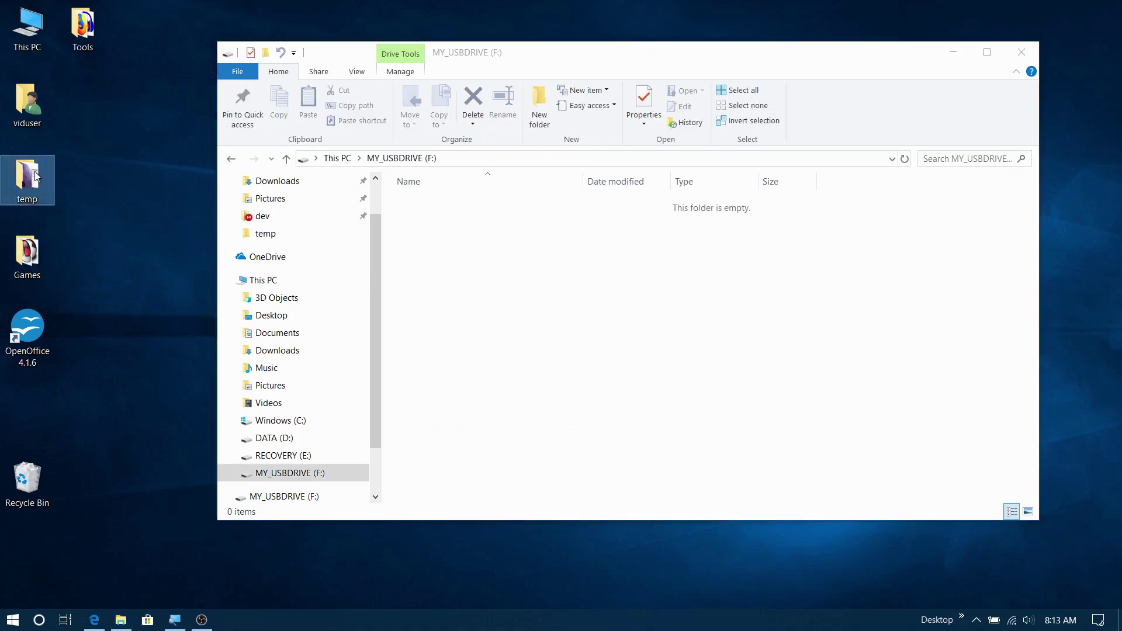
double_click(35, 175)
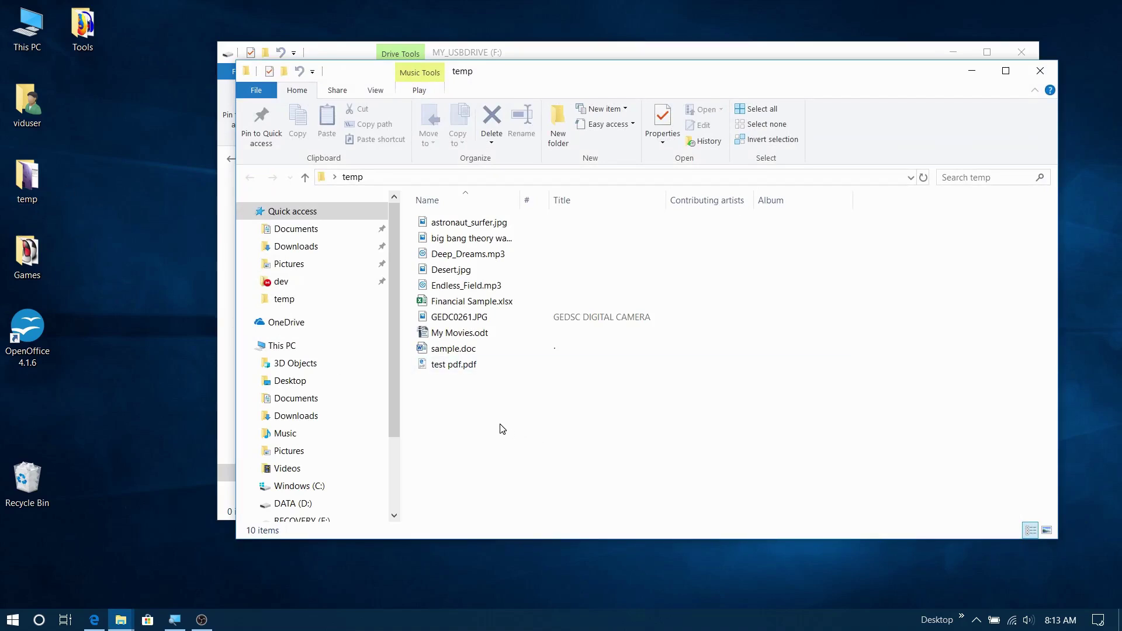
key(ctrl+a)
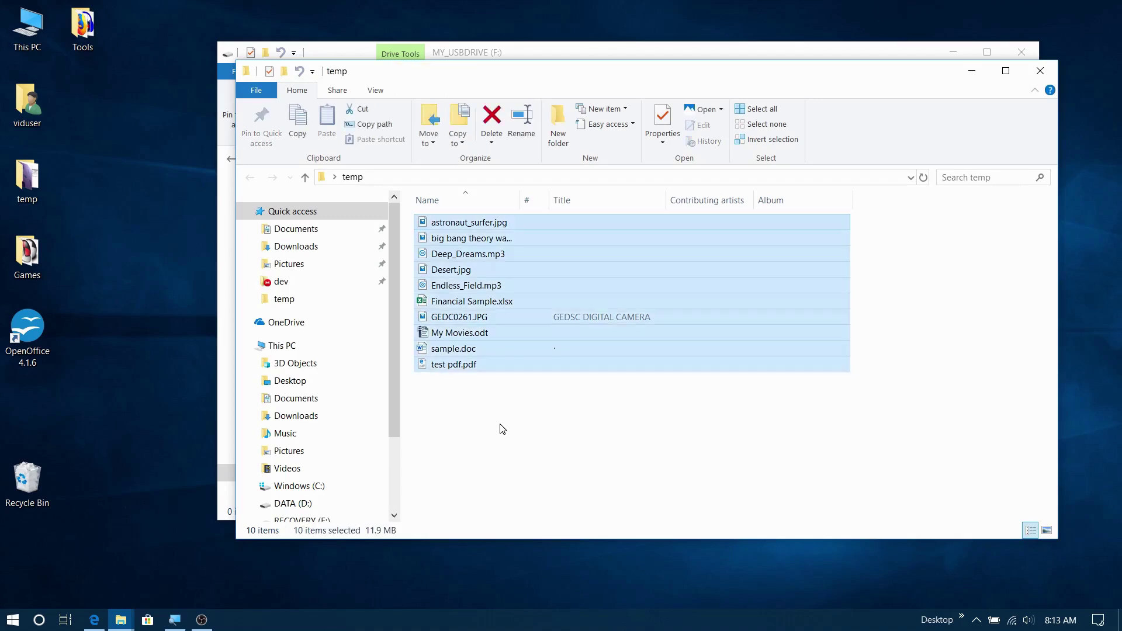
drag(585, 72, 380, 91)
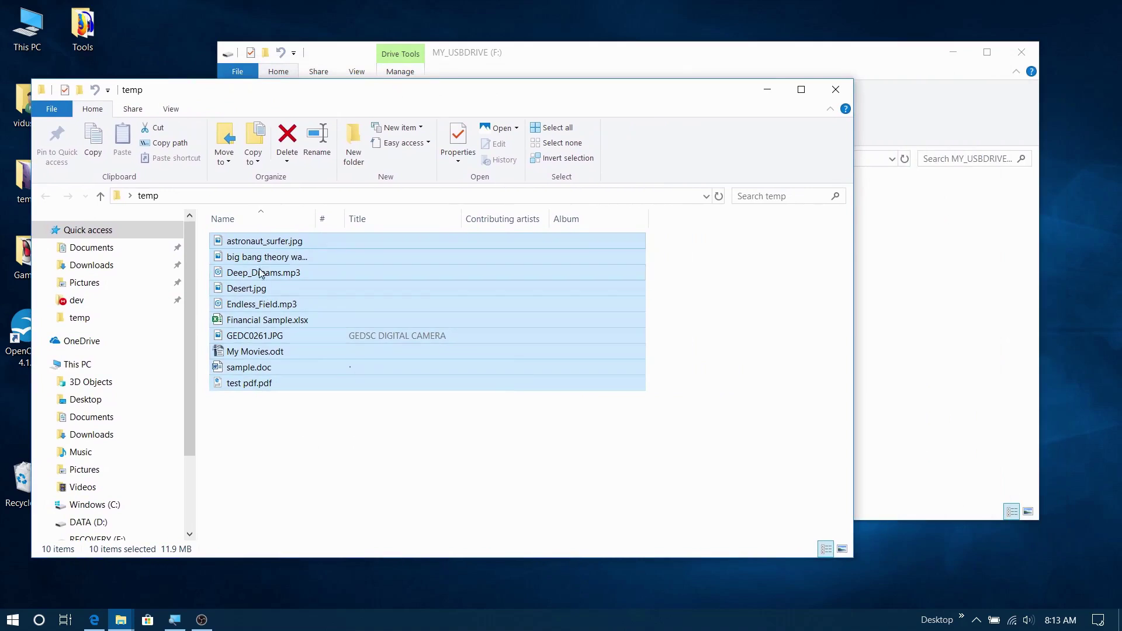
Step: Copy the selected temp files to the clipboard, and bring the MY_USBDRIVE (F:) window forward before returning to the temp window
right_click(295, 302)
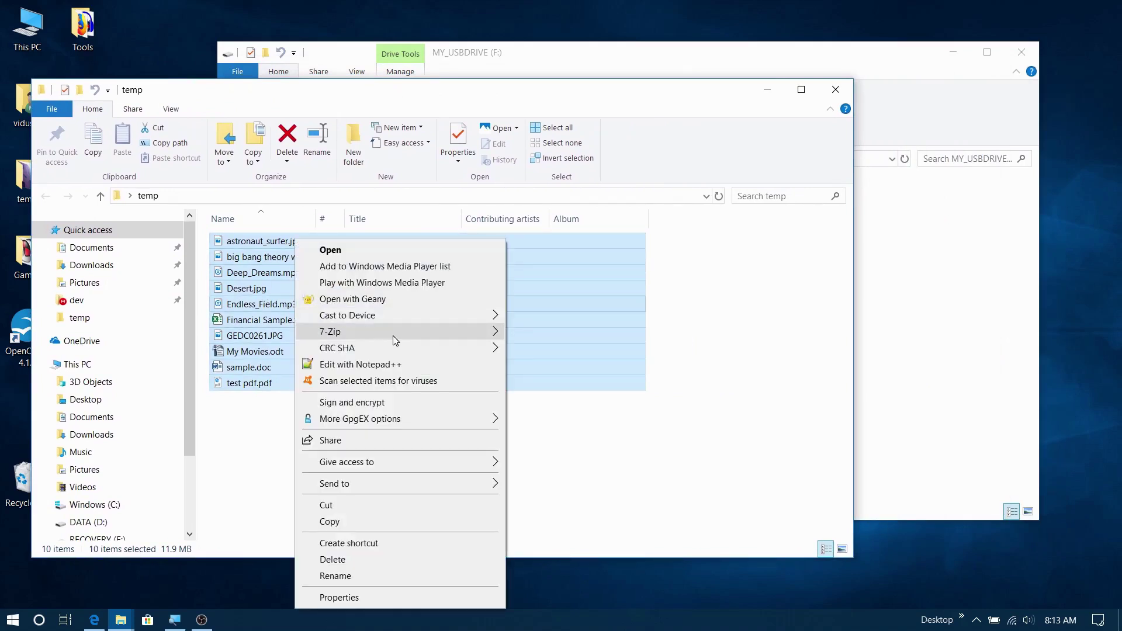
click(374, 521)
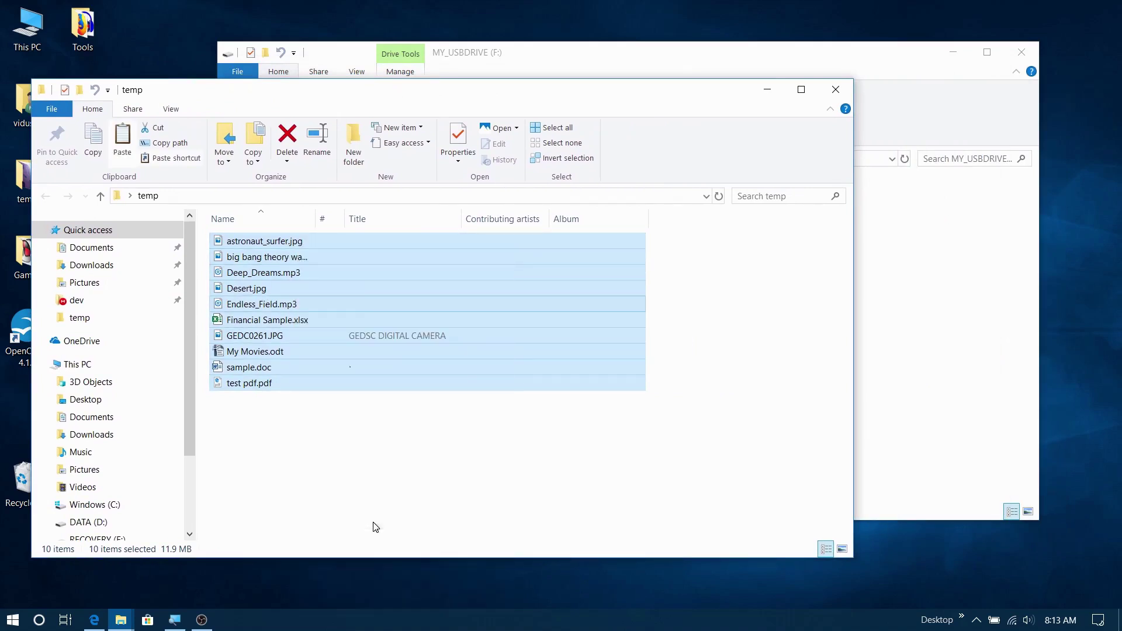
right_click(297, 301)
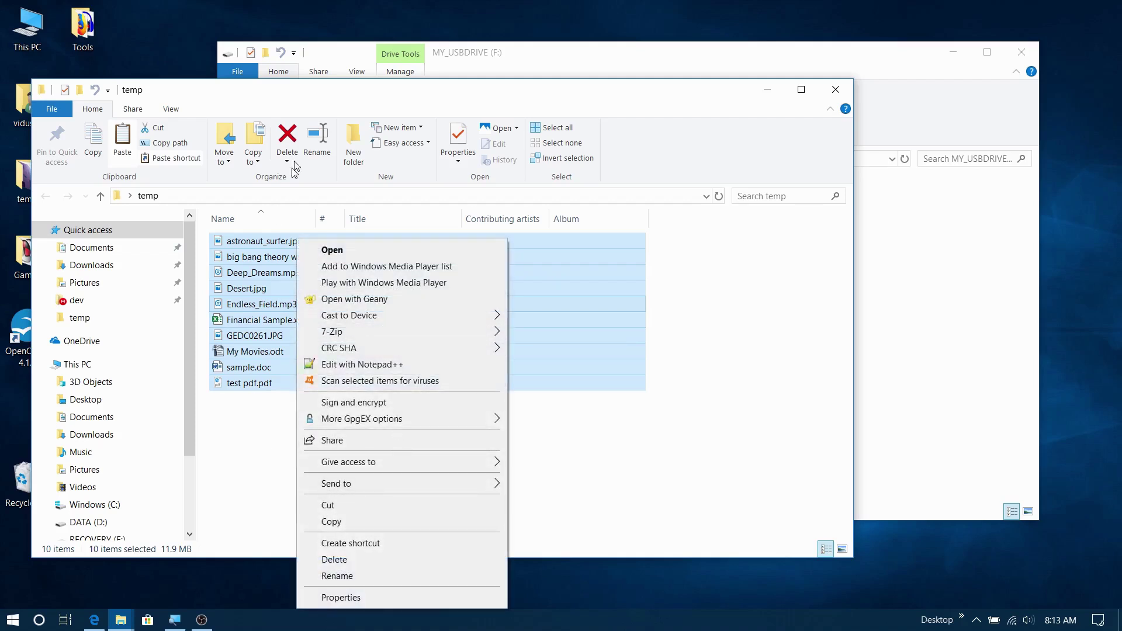
click(301, 95)
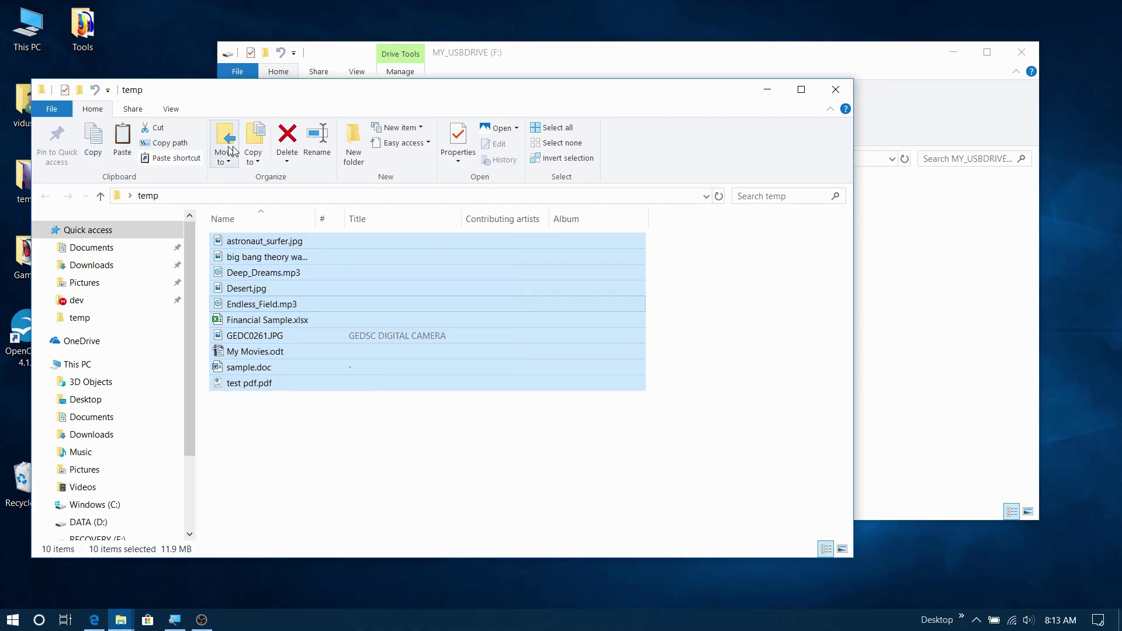
click(88, 148)
click(671, 68)
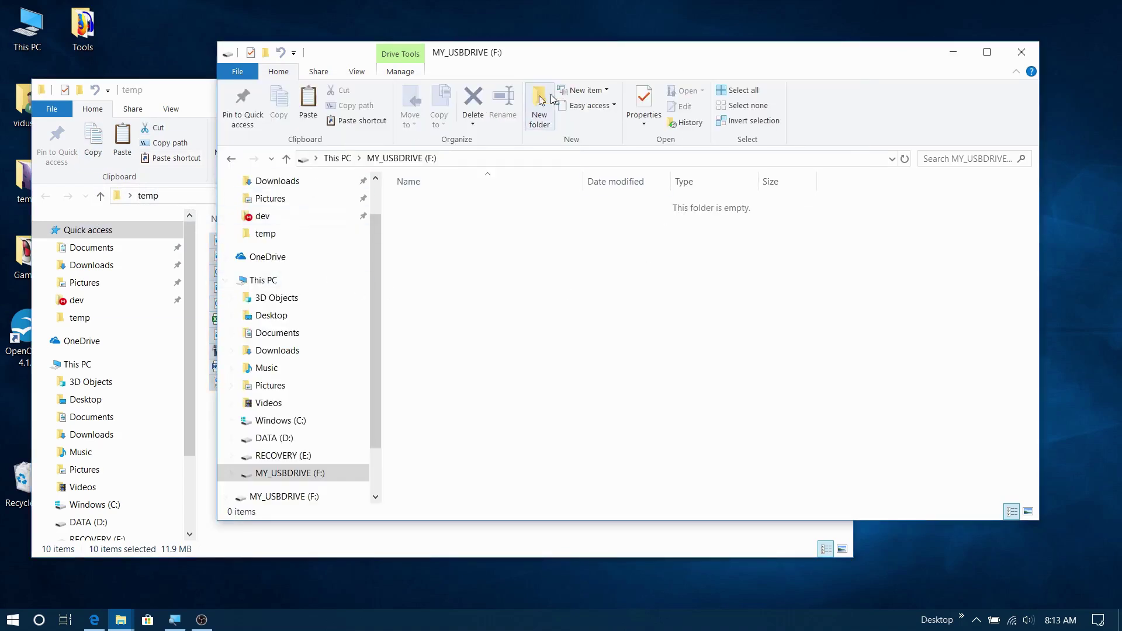
click(200, 89)
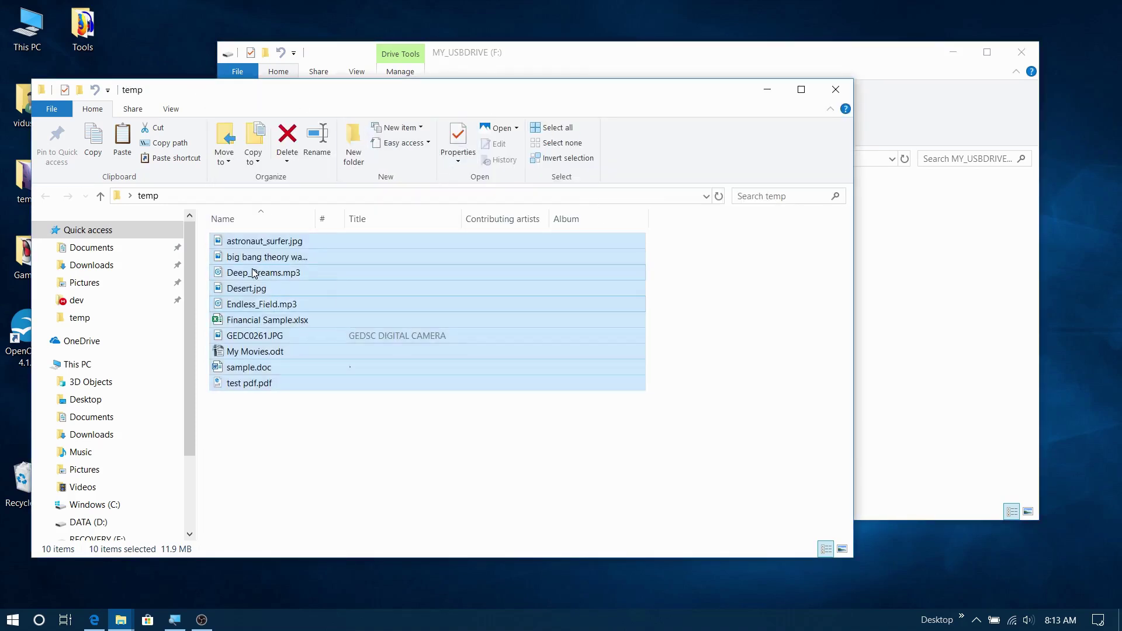
Step: Copy the selected files from temp directly into MY_USBDRIVE (F:) and select all the copies on the drive
drag(249, 275, 946, 393)
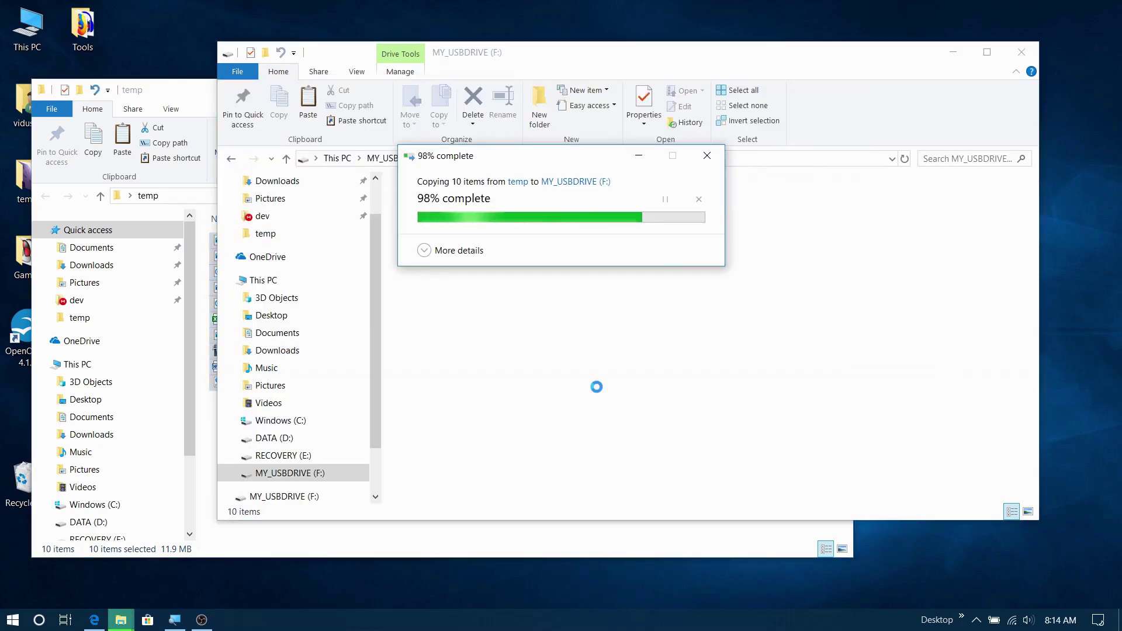
click(569, 398)
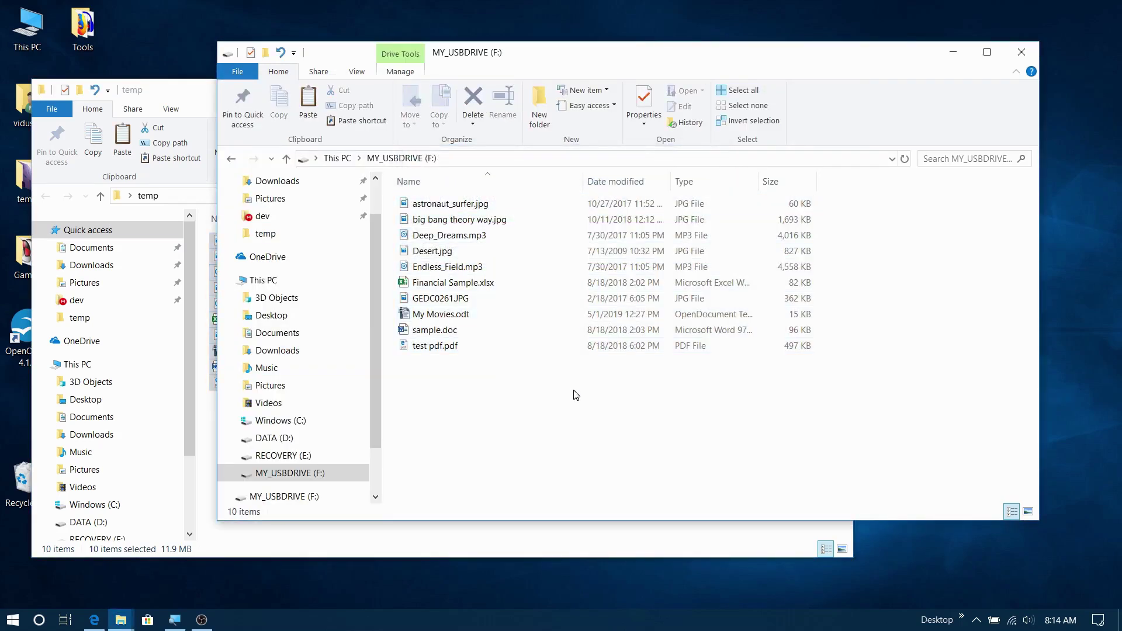
drag(404, 415, 470, 201)
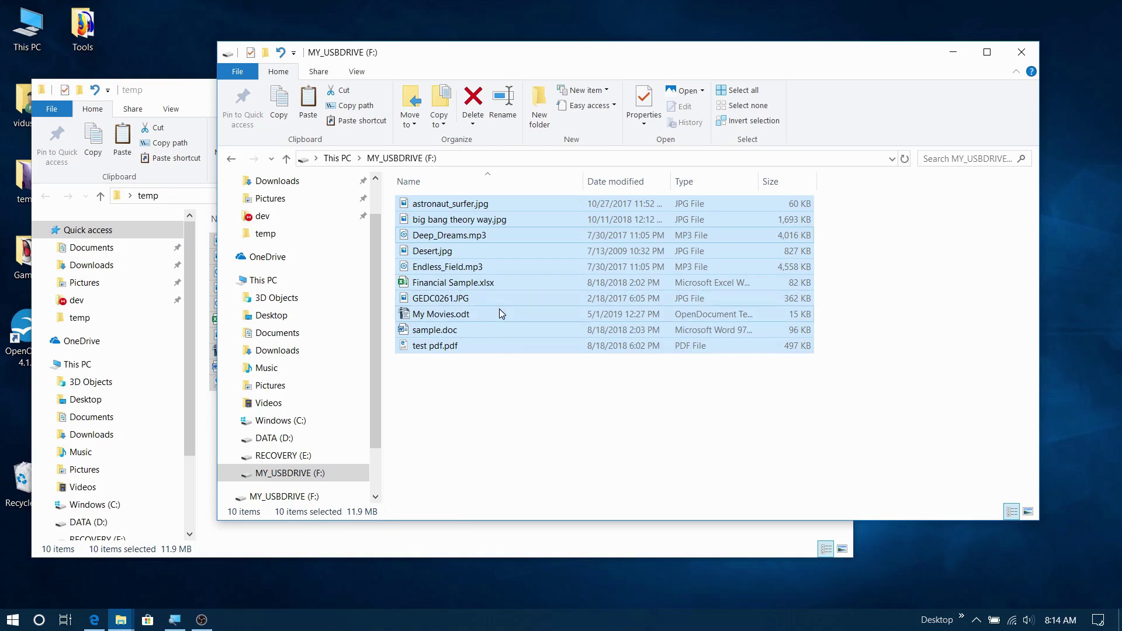
Step: Permanently delete all the selected copies from MY_USBDRIVE (F:), and bring the temp window forward
key(shift+Delete)
click(615, 322)
click(168, 95)
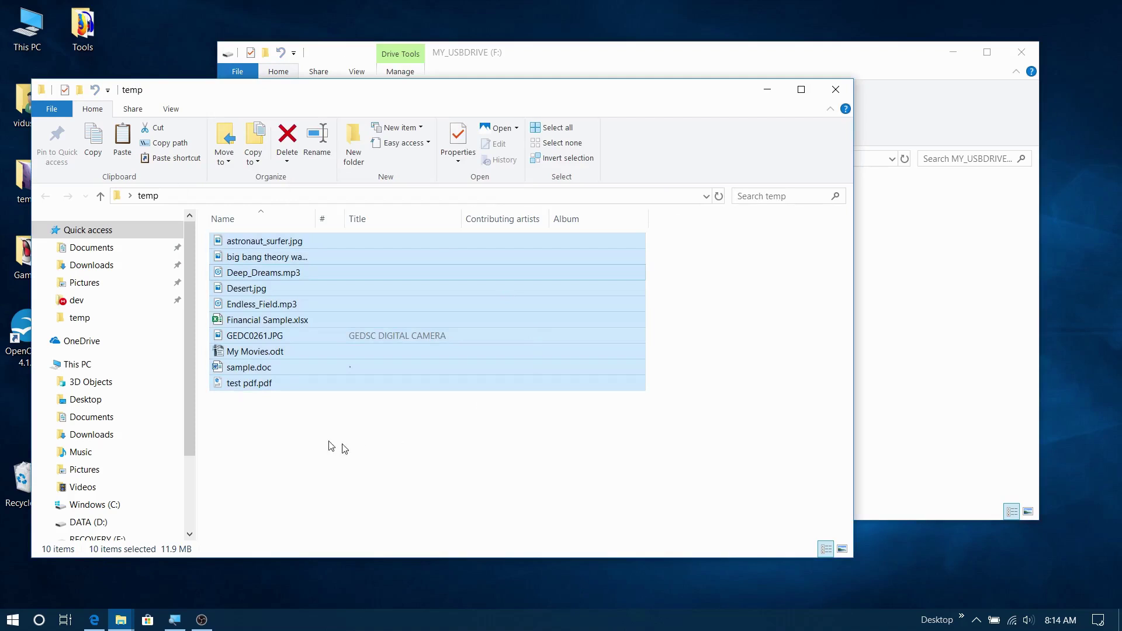
Step: Compress all files in the temp folder into one zipped folder and name it temp files.zip
click(292, 438)
drag(250, 463, 285, 225)
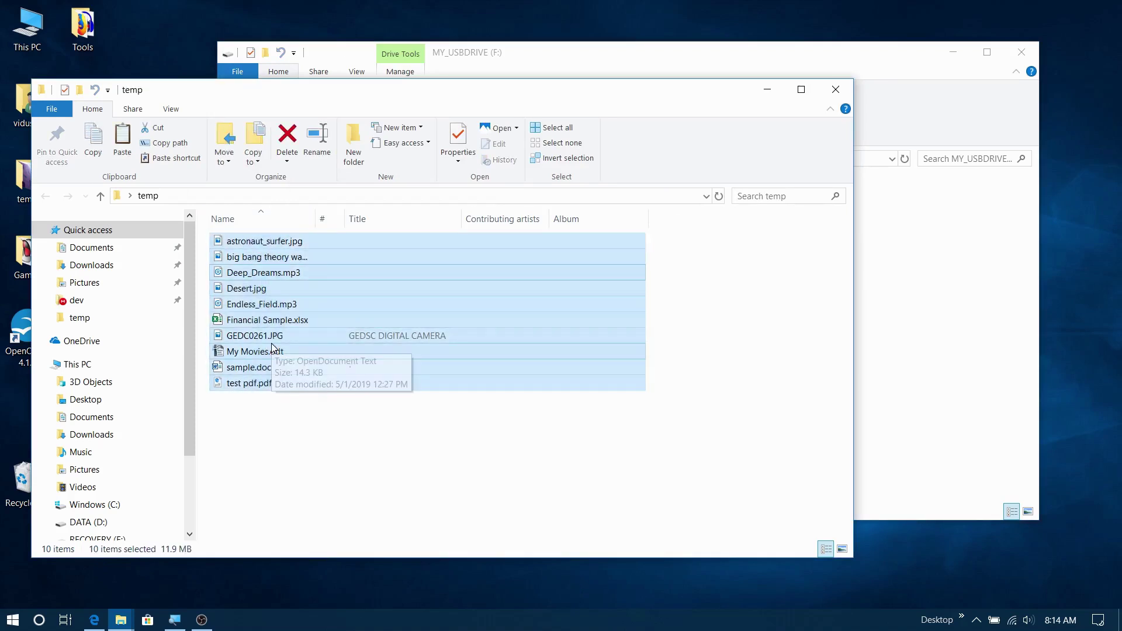
right_click(222, 305)
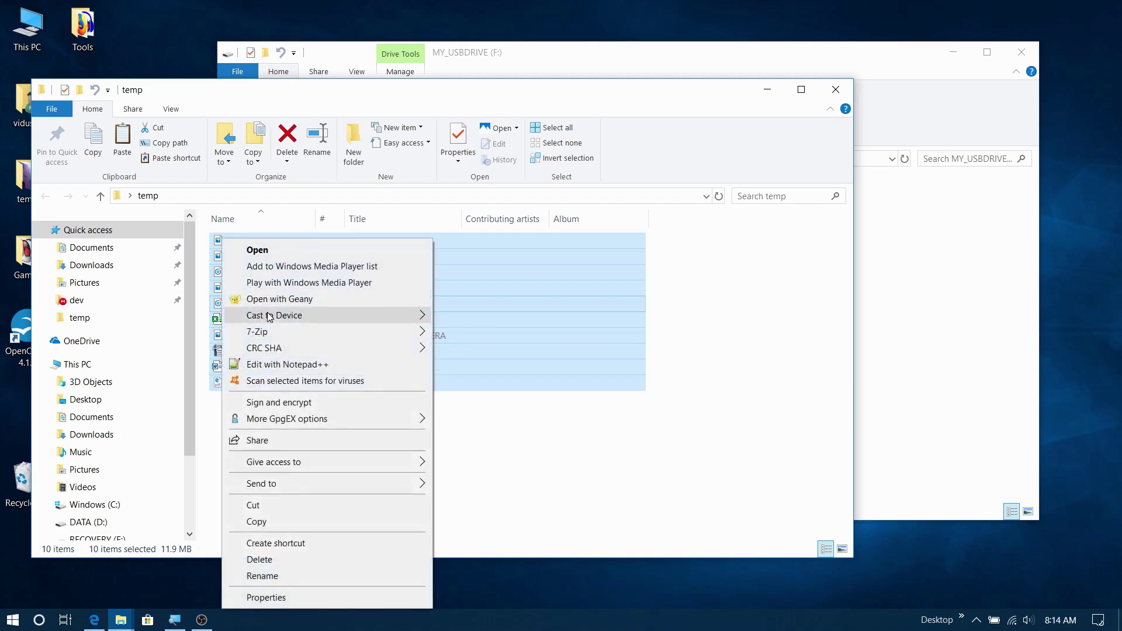
mouse_move(309, 481)
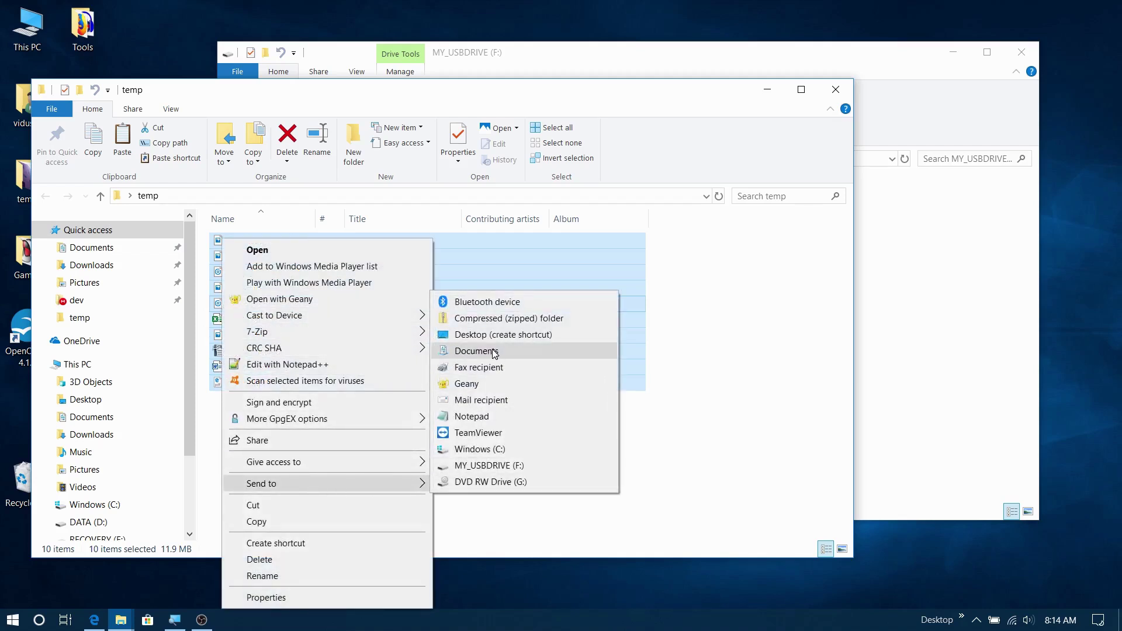
click(492, 322)
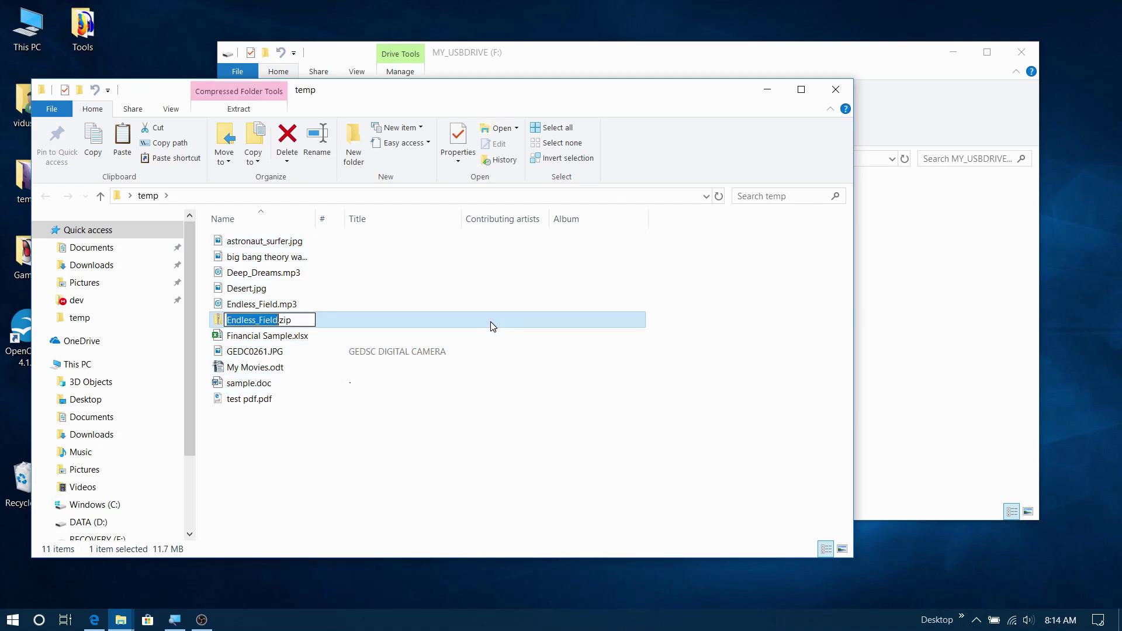
text(temp files)
key(Return)
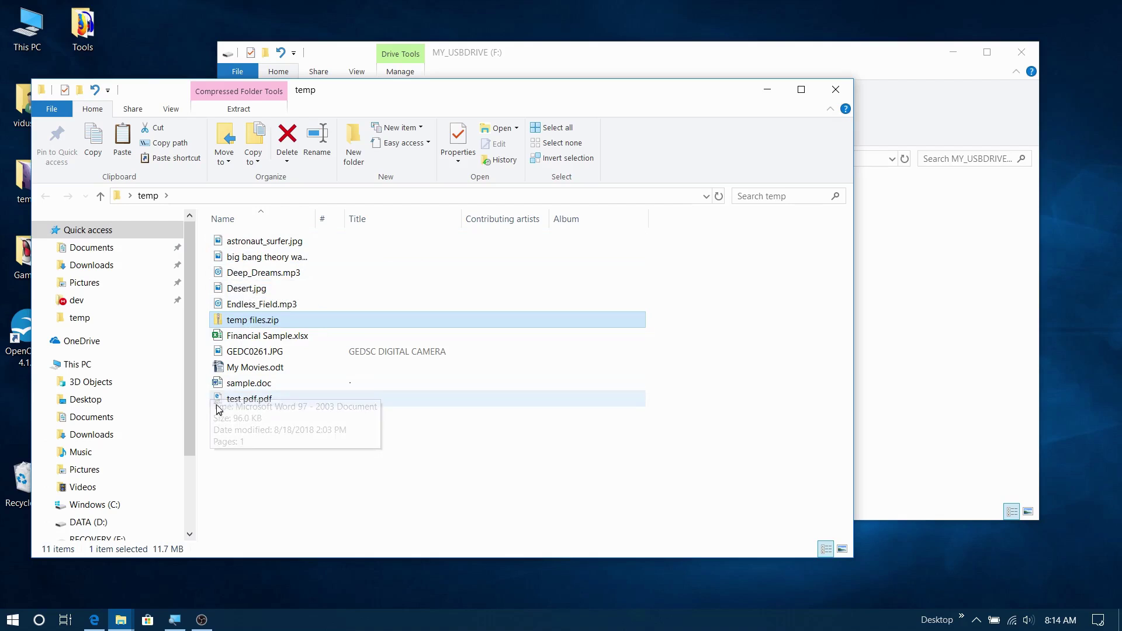
click(234, 382)
click(237, 399)
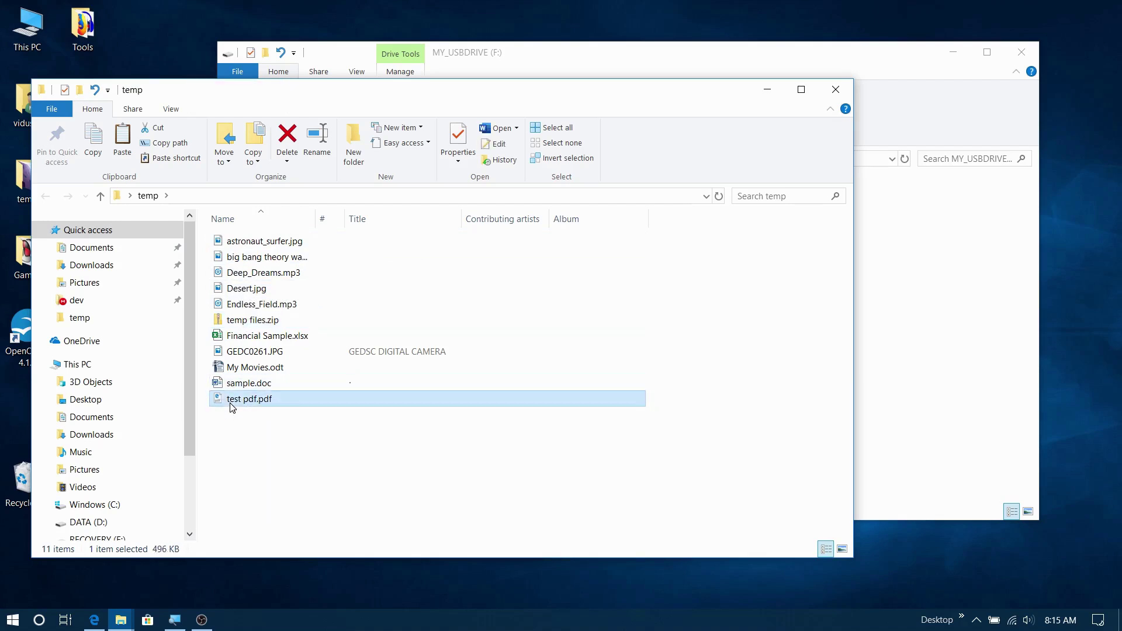
click(238, 368)
click(257, 445)
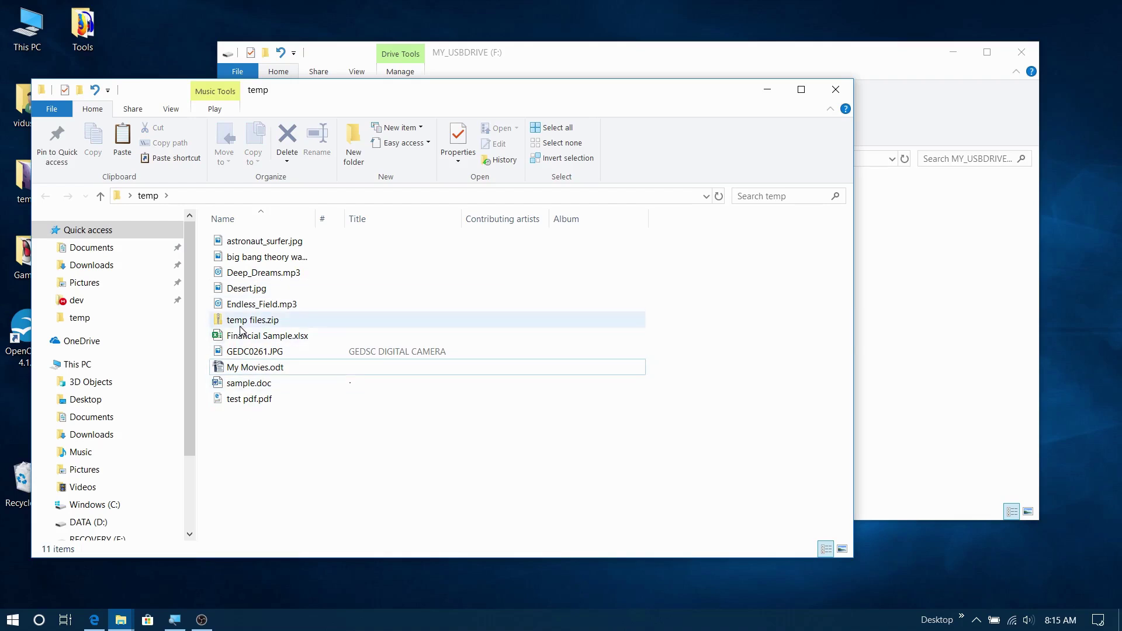
Step: Copy temp files.zip from the temp folder into the MY_USBDRIVE (F:) window
click(230, 321)
drag(222, 321, 911, 339)
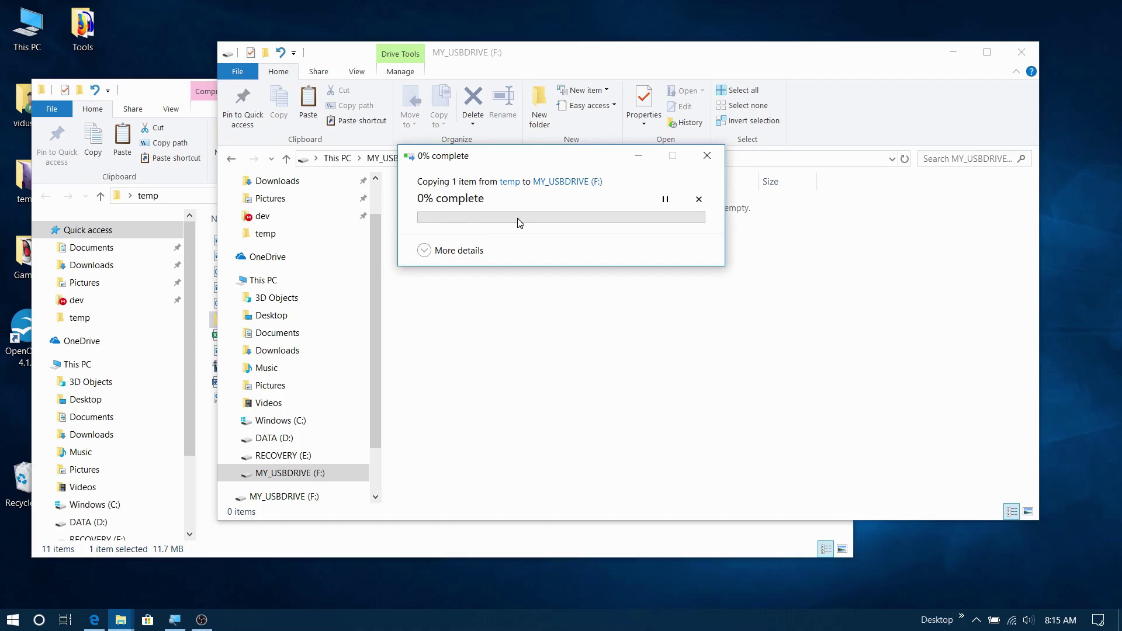
click(589, 396)
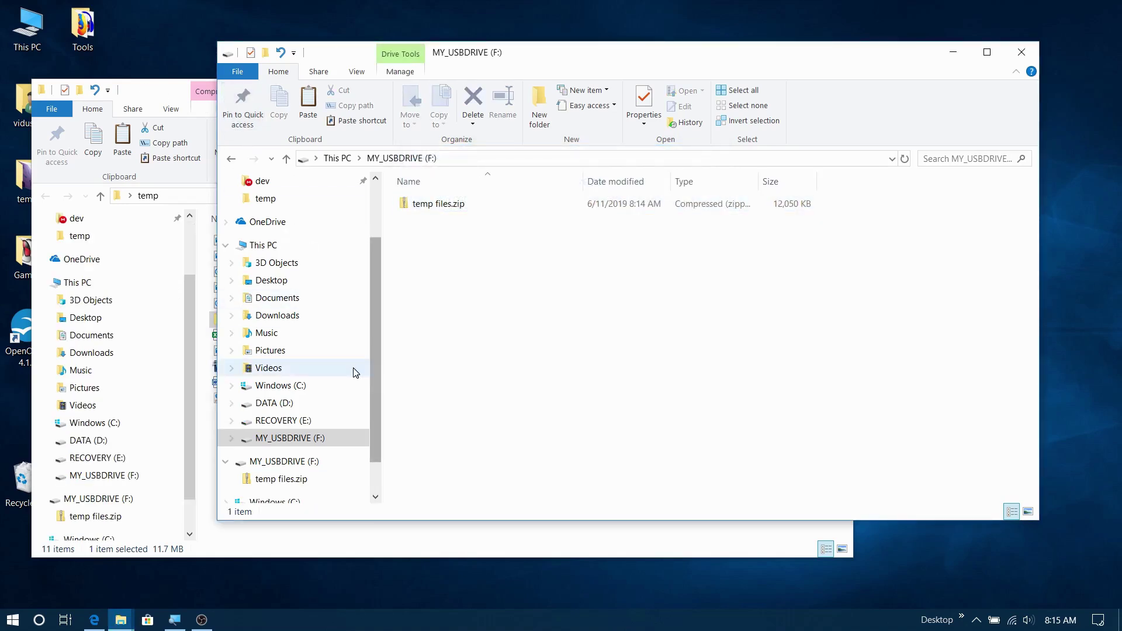
Step: Eject the USB drive MY_USBDRIVE (F:) from its entry under This PC in the folder tree
drag(373, 436, 391, 351)
scroll(382, 420, down, 3)
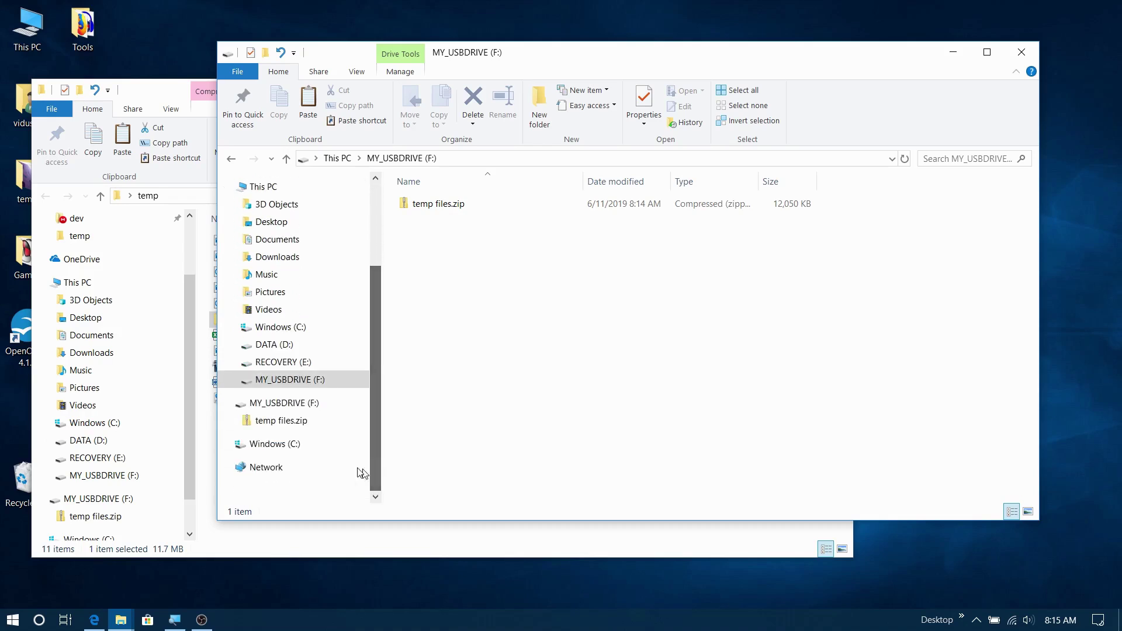
right_click(236, 377)
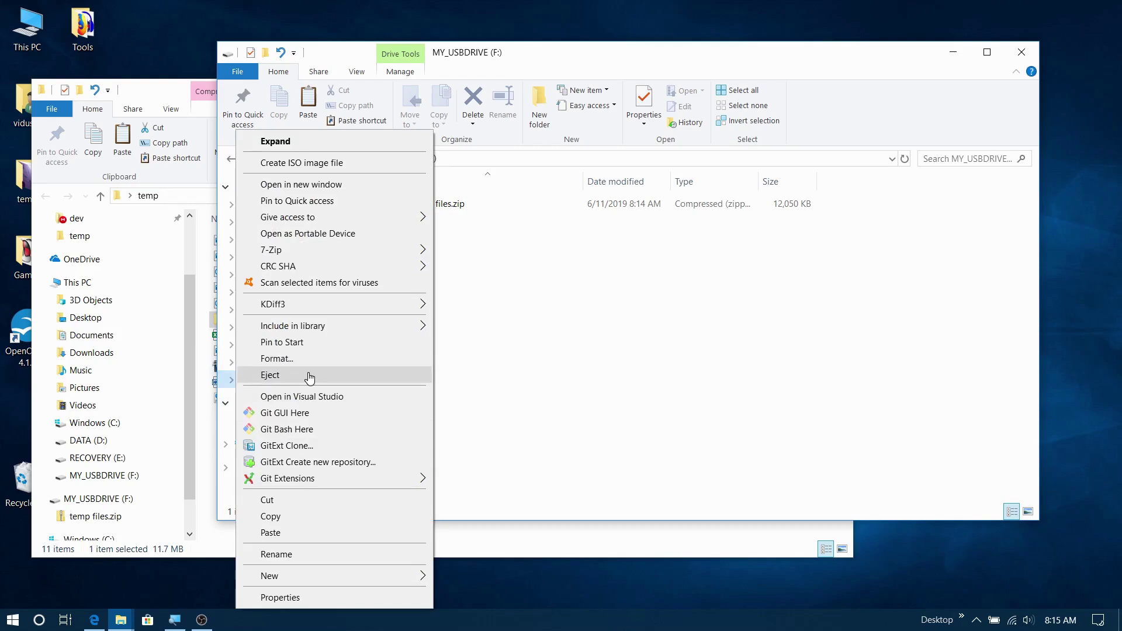
click(311, 376)
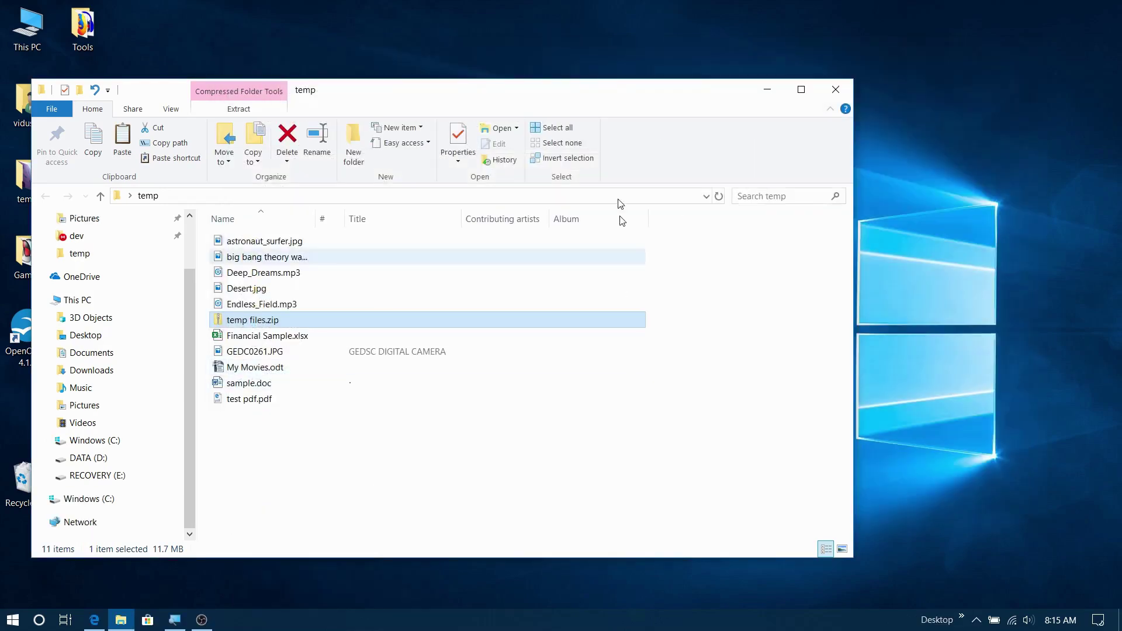
Step: Move the temp window clear of the desktop icons, look over its drive list, and close it
drag(434, 94, 548, 40)
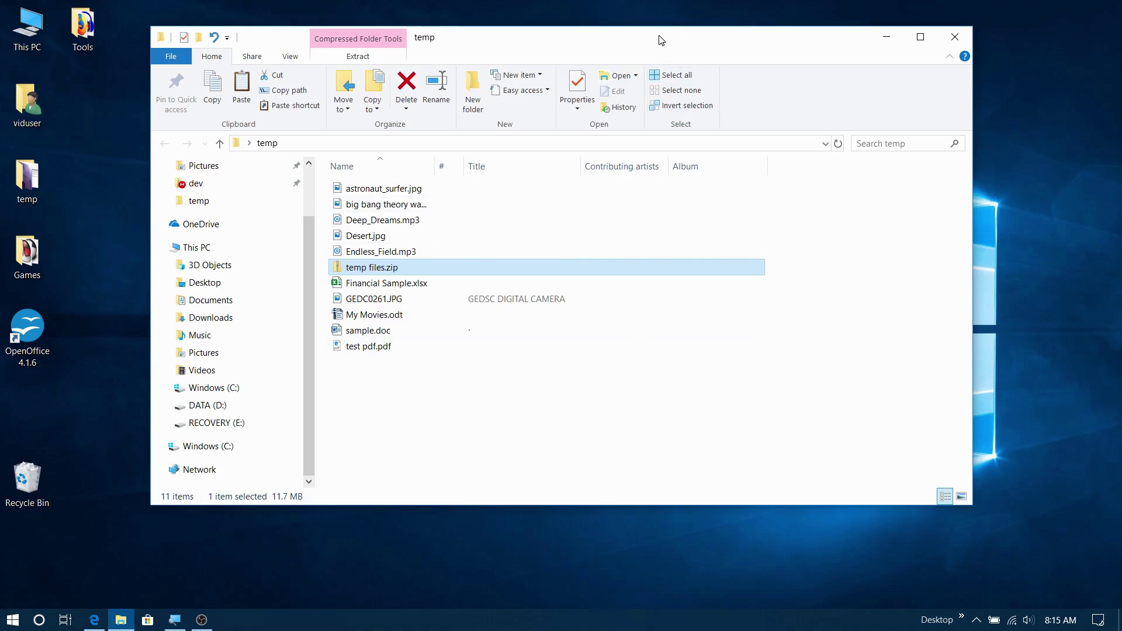
scroll(226, 359, up, 2)
scroll(227, 350, down, 2)
click(956, 37)
click(569, 257)
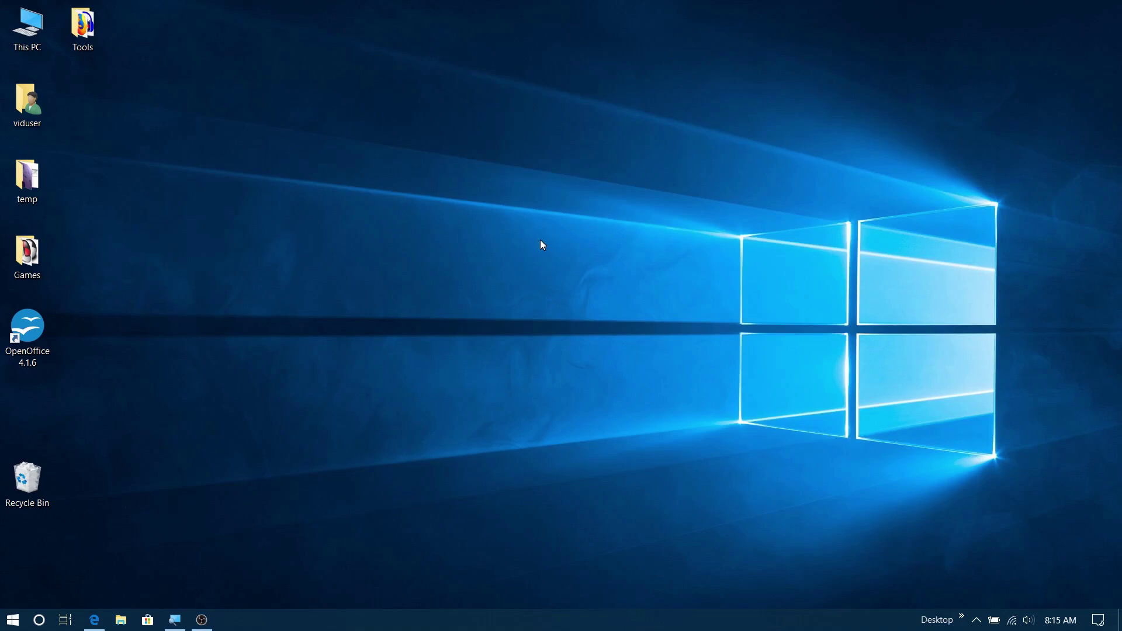